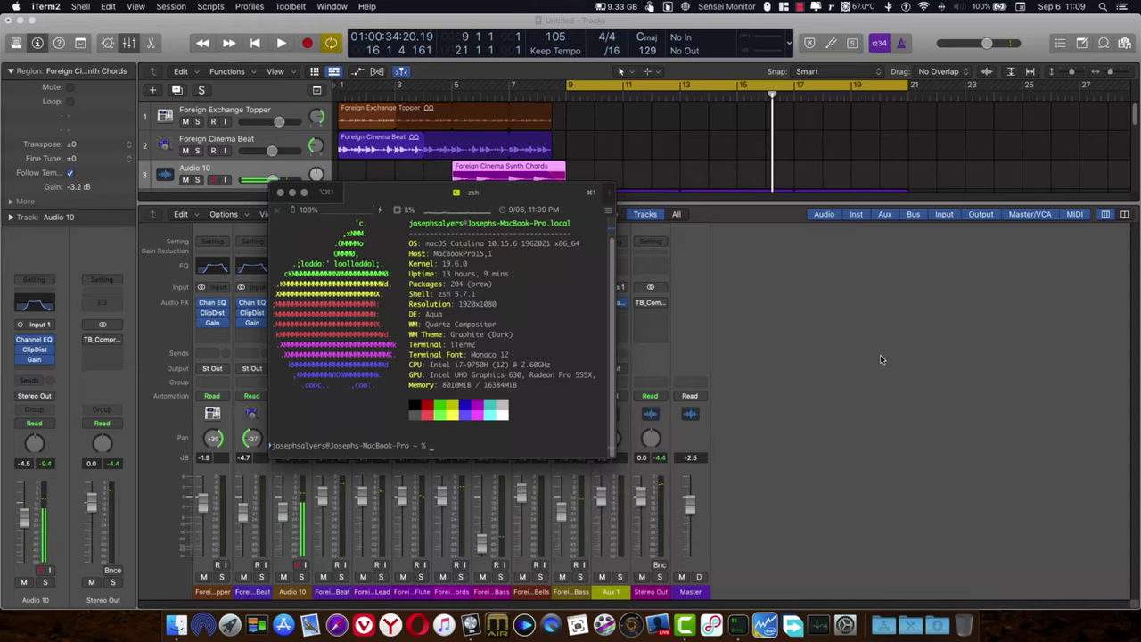
Close the terminal window and move the Master channel fader, leaving it at 0.0 dB
left_click(281, 194)
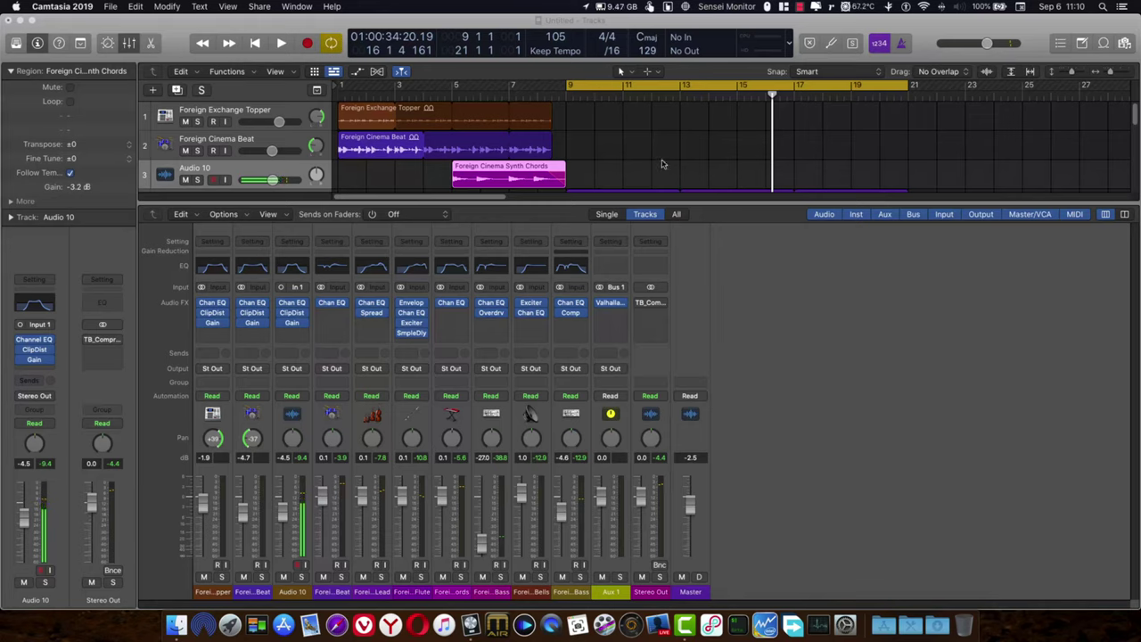
left_click(690, 507)
left_click_drag(689, 508, 701, 469)
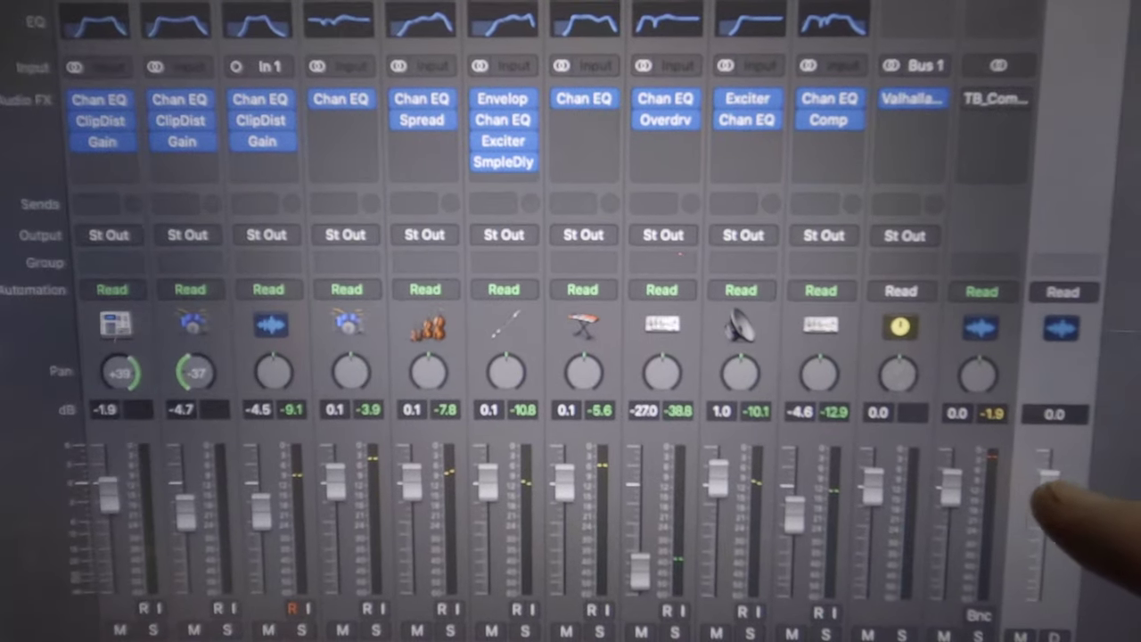
mouse_move(1051, 487)
left_mouse_down()
mouse_move(1048, 553)
mouse_move(1064, 453)
mouse_move(1064, 471)
left_mouse_up()
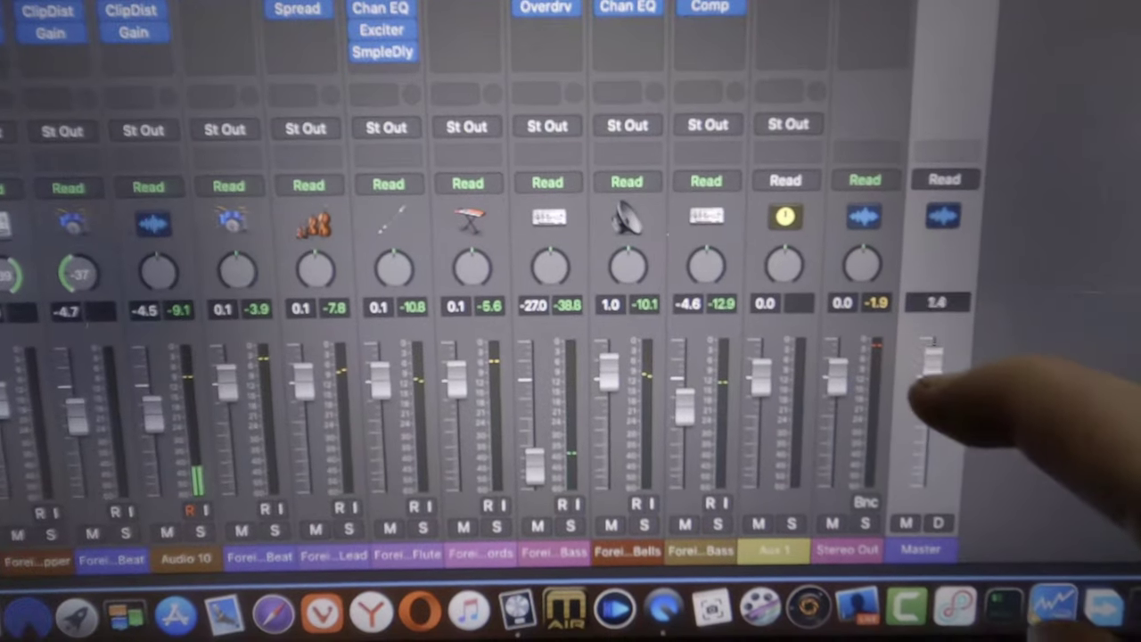
left_click_drag(933, 360, 930, 392)
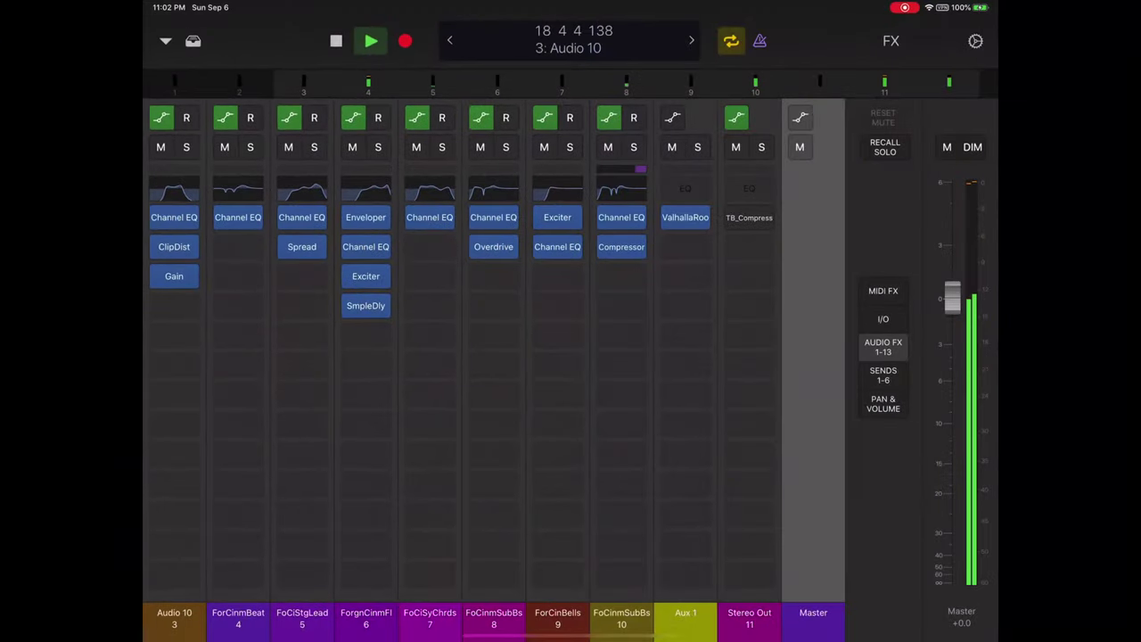
In Logic Remote, open the Channel EQ of Sub Bass channel 10 with the channel soloed, and the Exciter of Foreign Cinema Bells
left_click(622, 217)
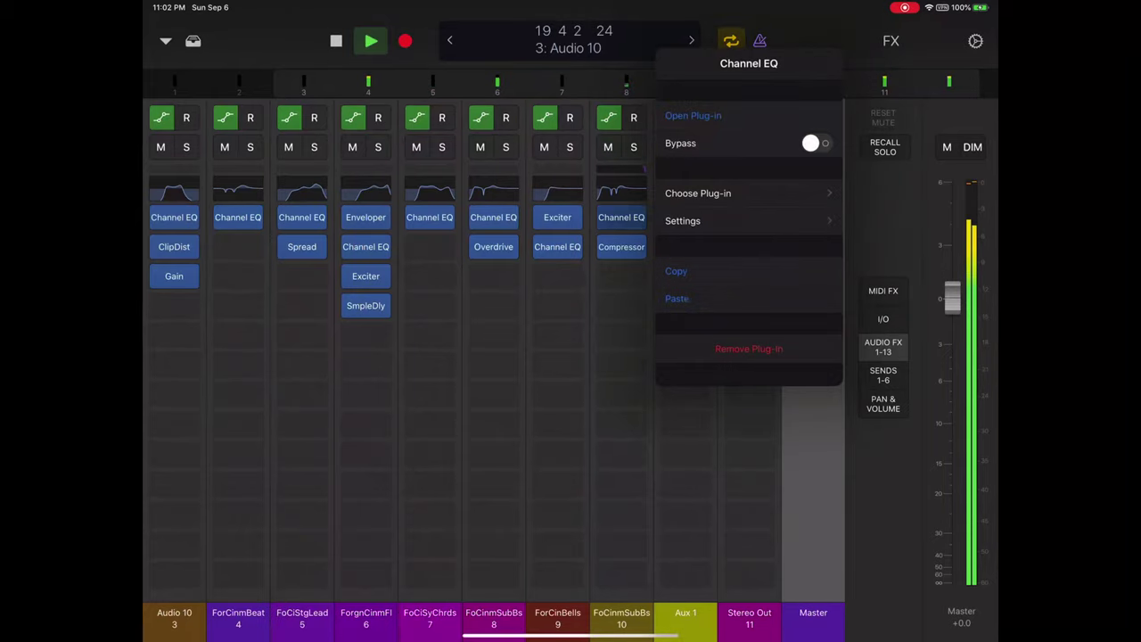
left_click(691, 115)
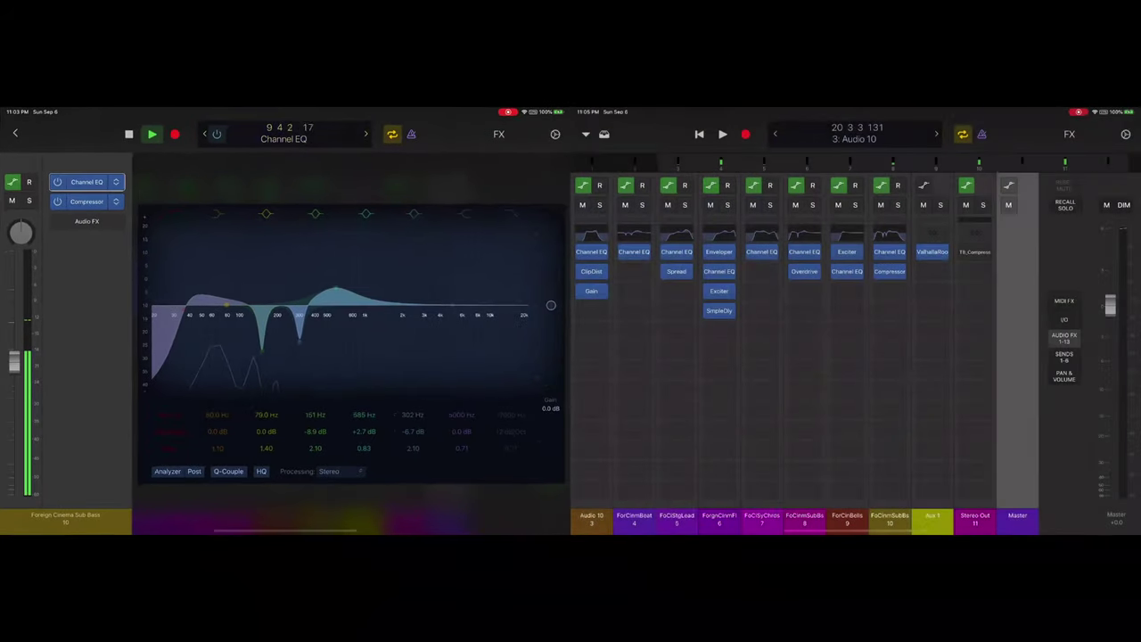
left_click(848, 252)
left_click(29, 201)
left_click(905, 184)
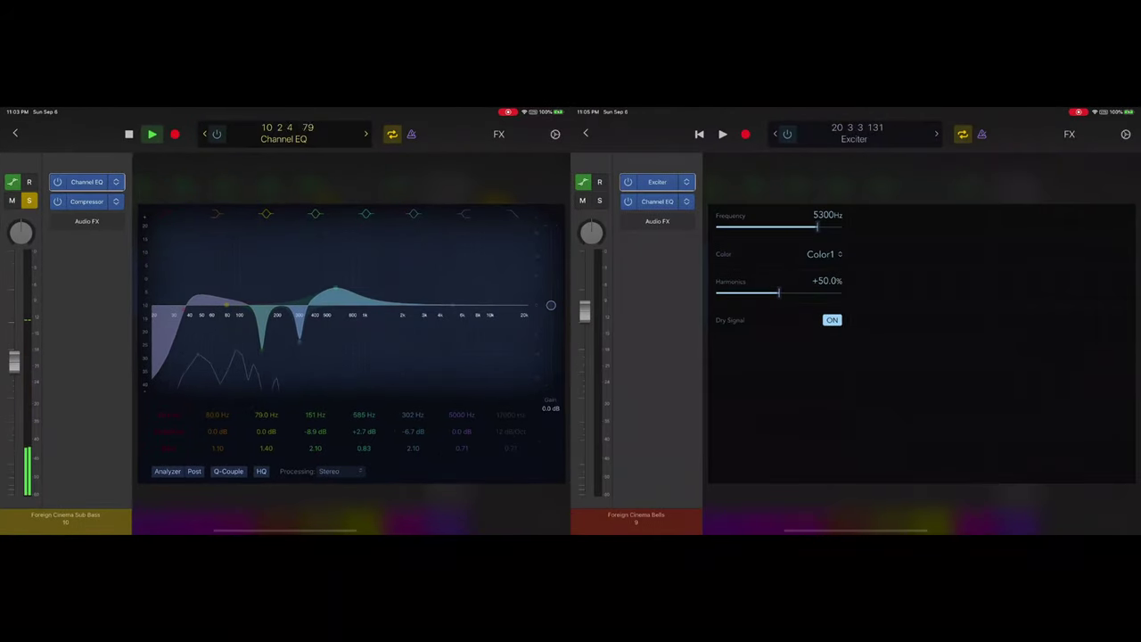
Enable the high-cut band in the Sub Bass channel 10 EQ and lower its cutoff to about 3 kHz
left_click(513, 214)
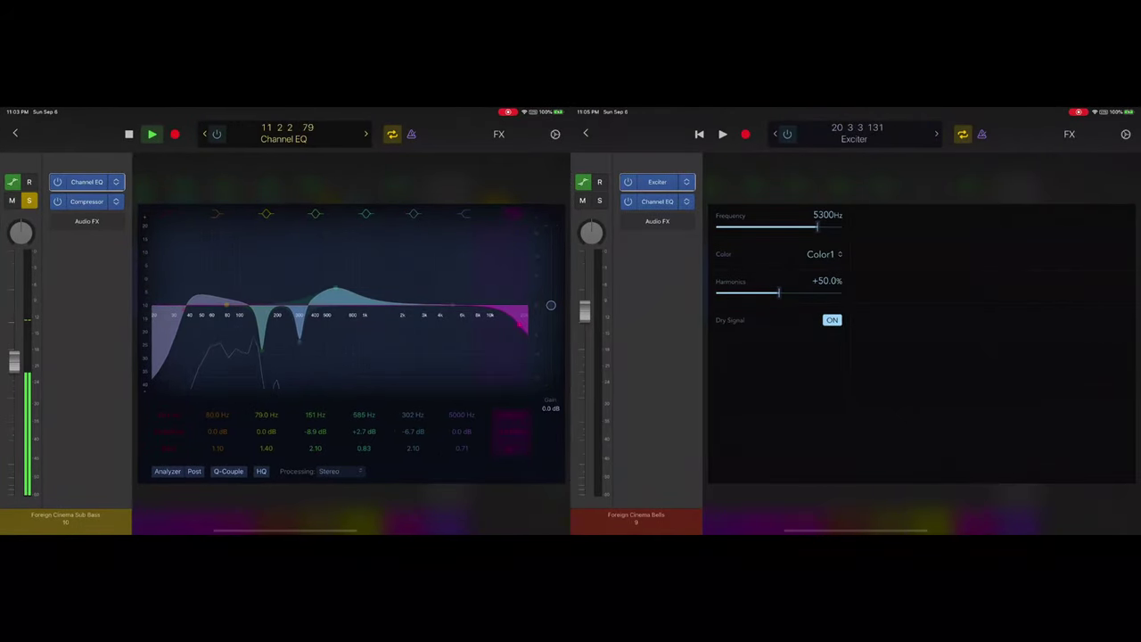
left_click_drag(514, 320, 435, 305)
Leave the Exciter and open the Overdrive plug-in of Foreign Cinema Sub Bass channel 8
left_click(586, 133)
left_click(805, 271)
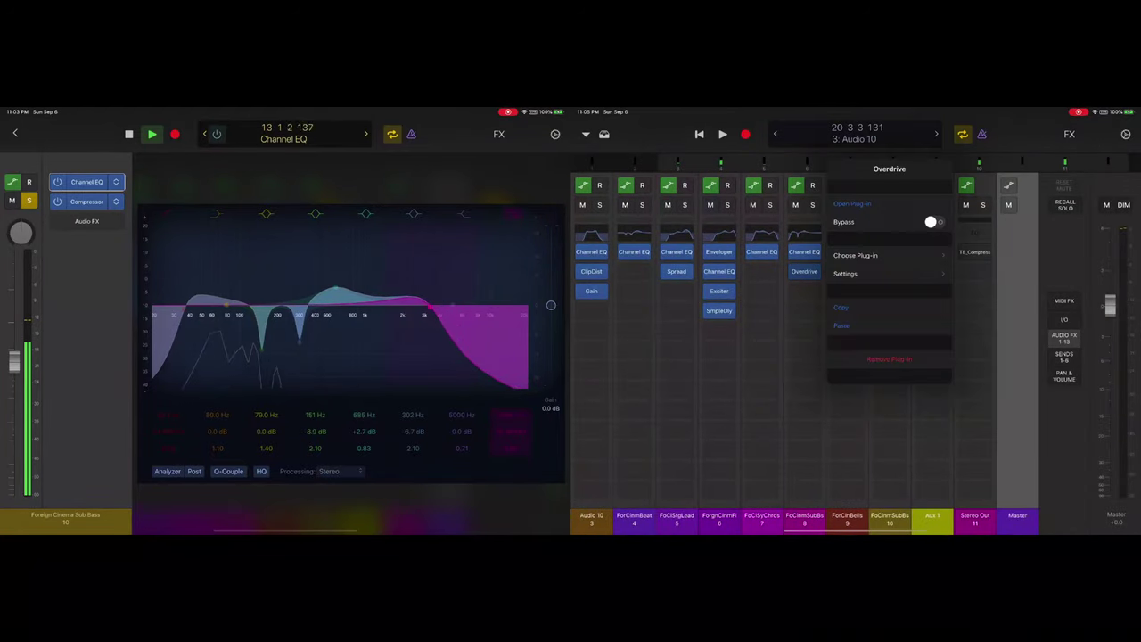
left_click(853, 203)
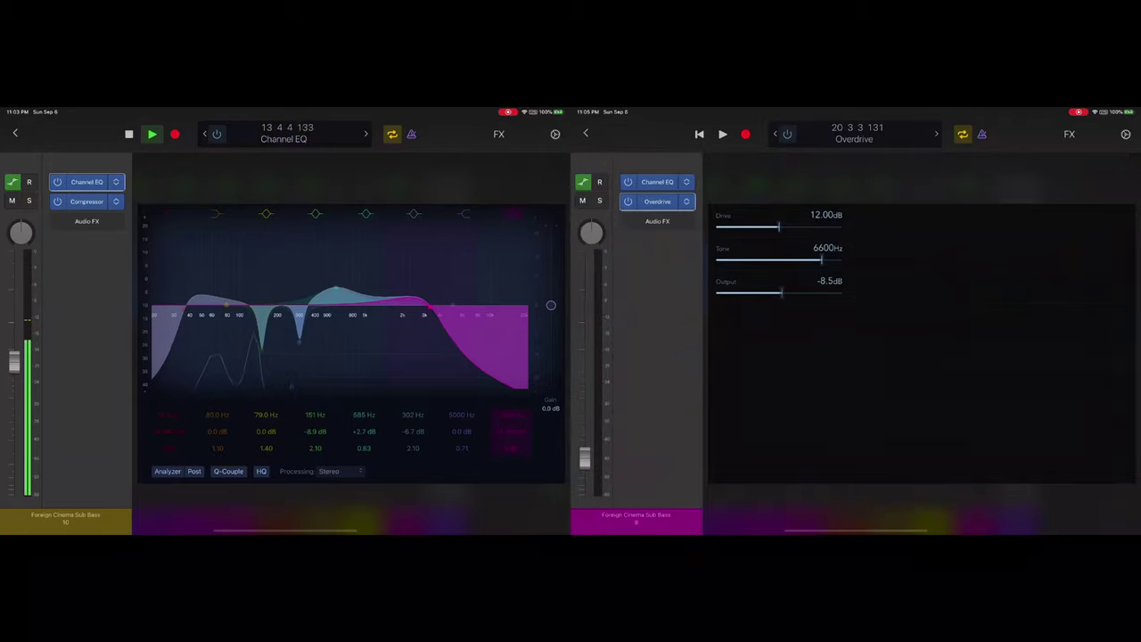
Leave the Channel EQ and Overdrive editors and switch the mixer to the pan and volume view
left_click(15, 133)
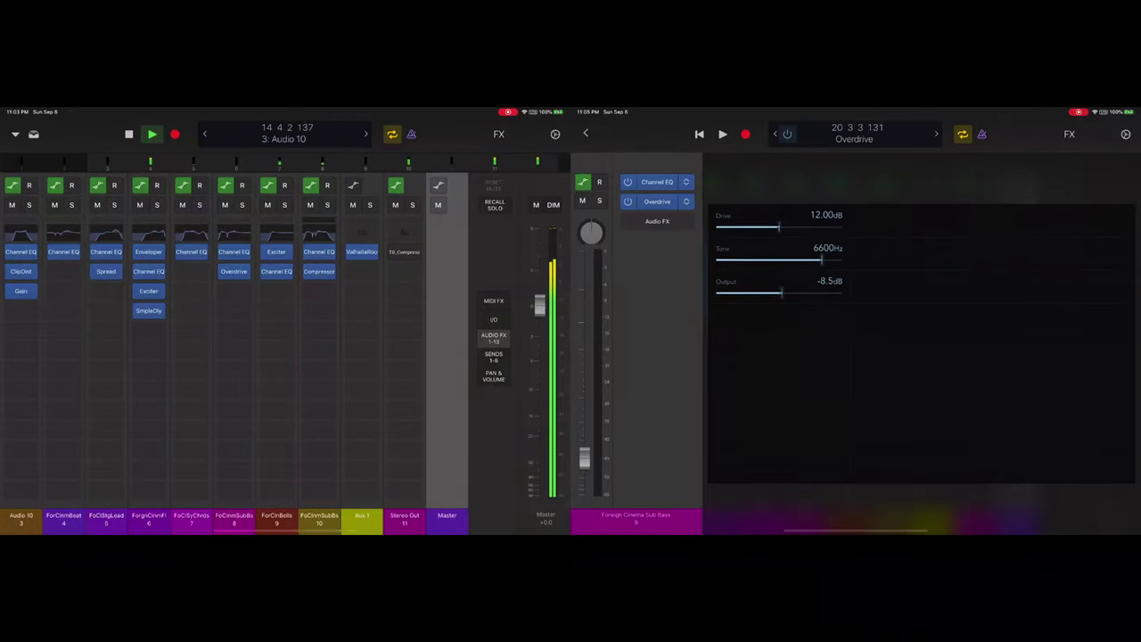
left_click(586, 133)
left_click(493, 377)
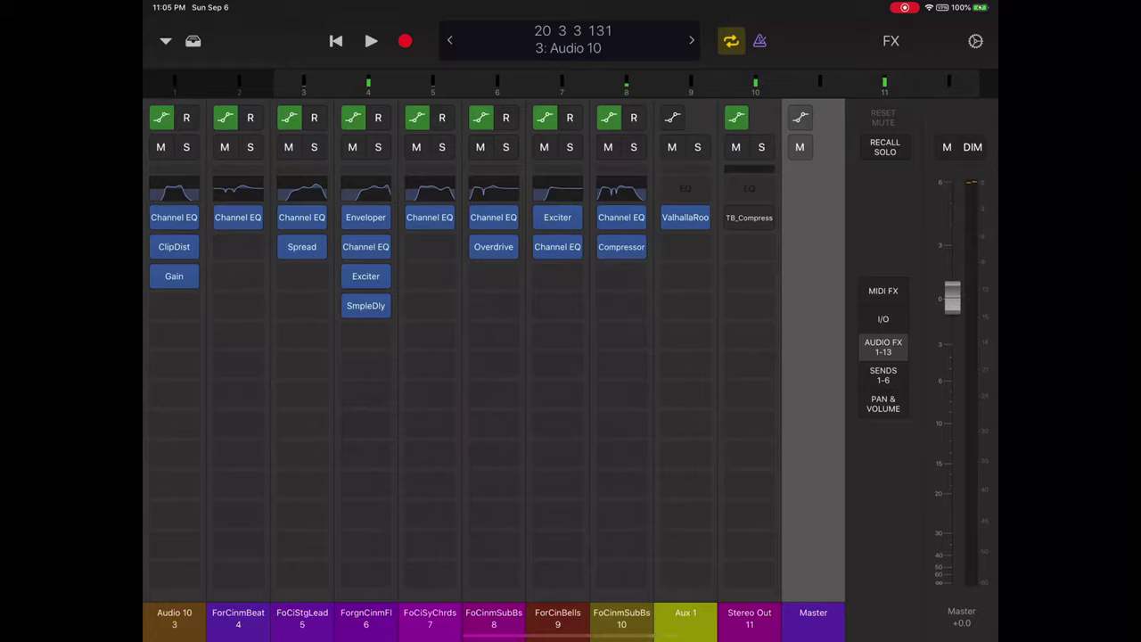
Open the TB_Compress plug-in on the Stereo Out channel, and close the ValhallaRoom window in Logic Pro
left_click(749, 218)
left_click(823, 115)
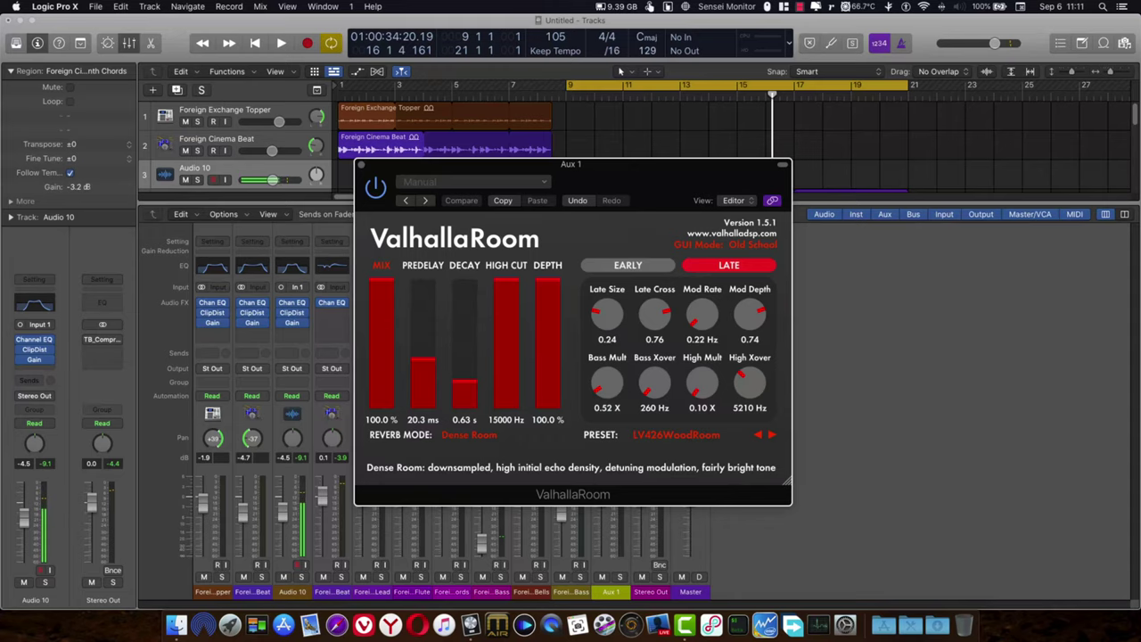
key("super+w")
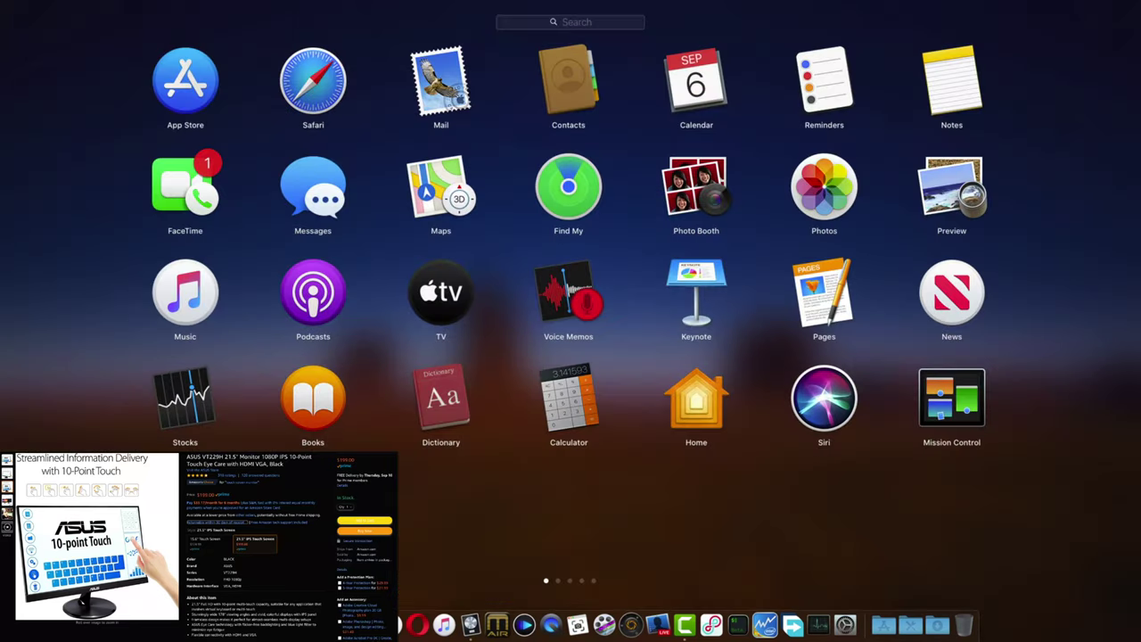
Swipe through the Launchpad app pages to the last one and return to the first page
scroll(570, 321, "right", 5)
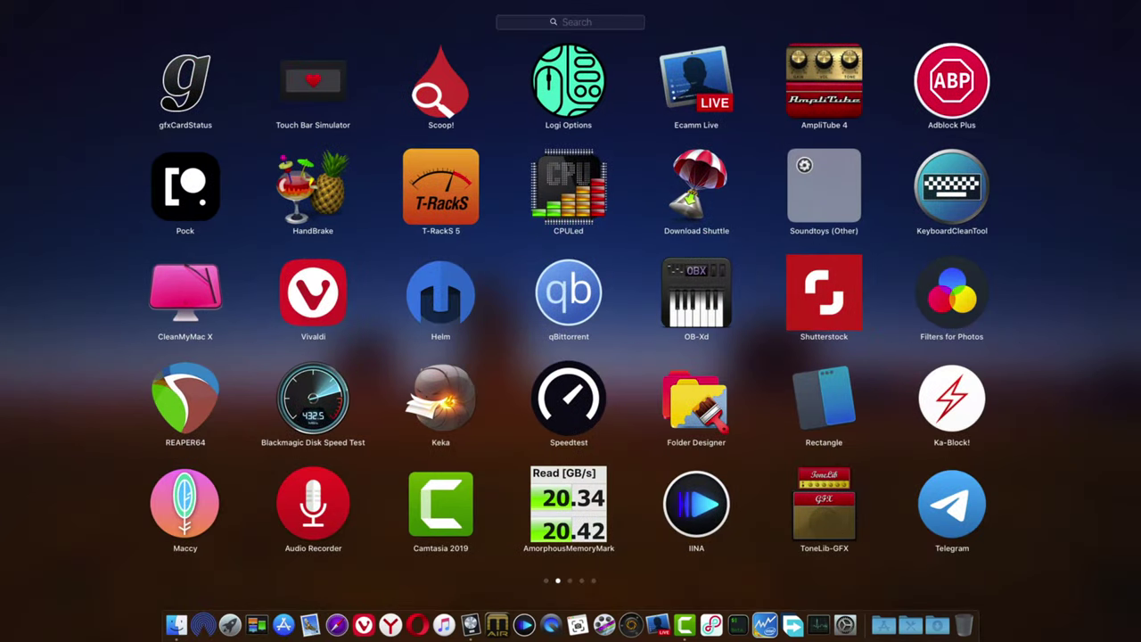
scroll(571, 321, "right", 5)
scroll(571, 321, "right", 3)
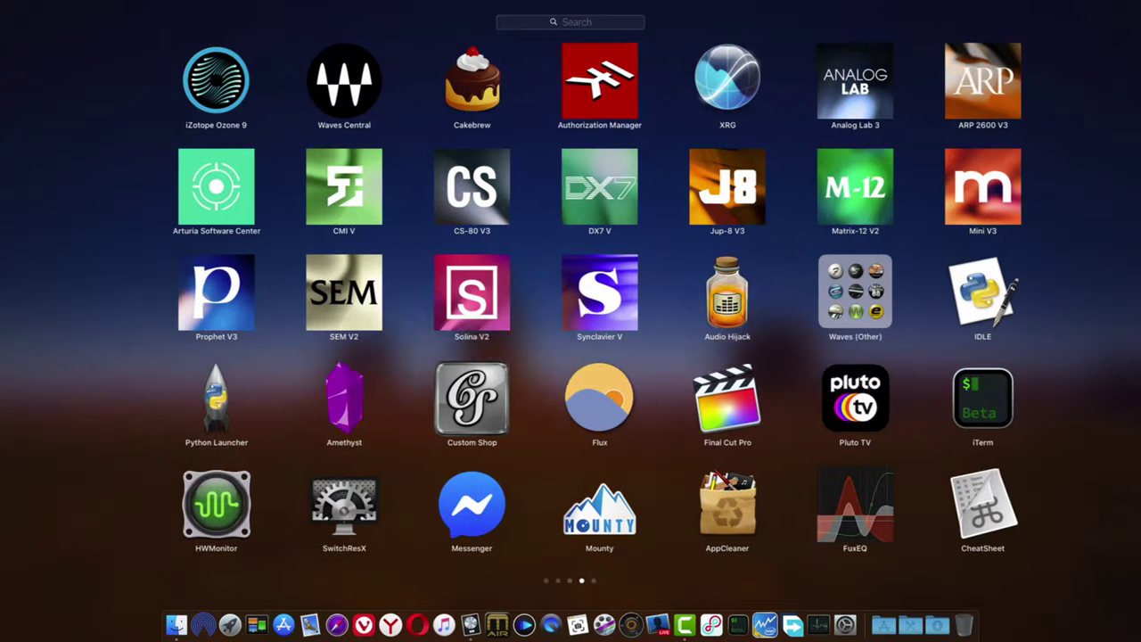
scroll(570, 321, "right", 3)
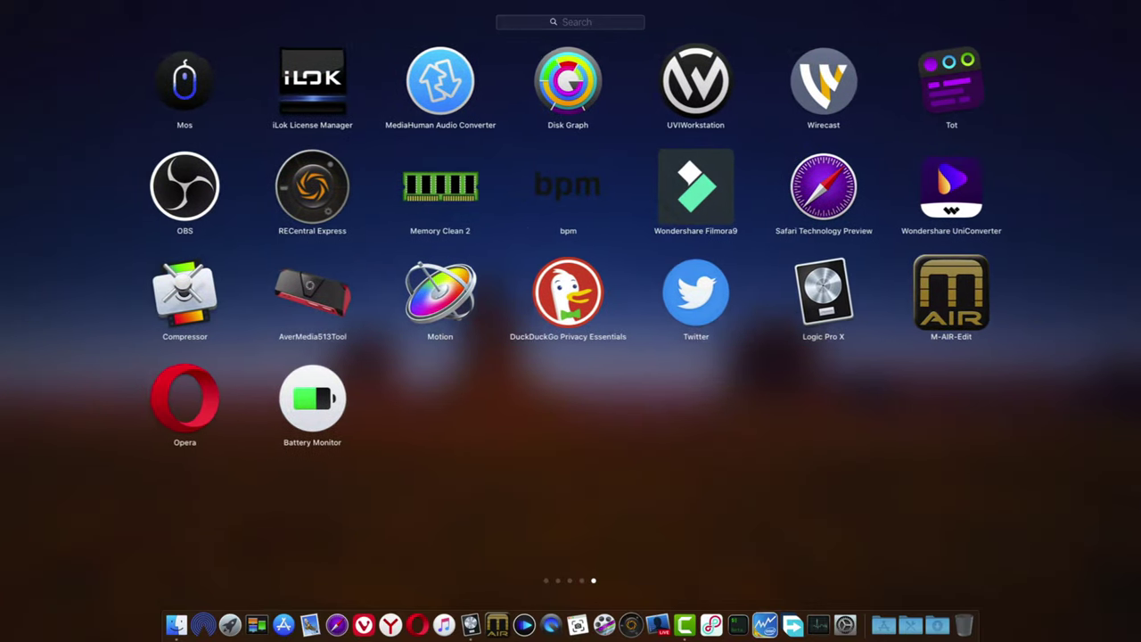
scroll(571, 321, "left", 3)
scroll(571, 321, "left", 6)
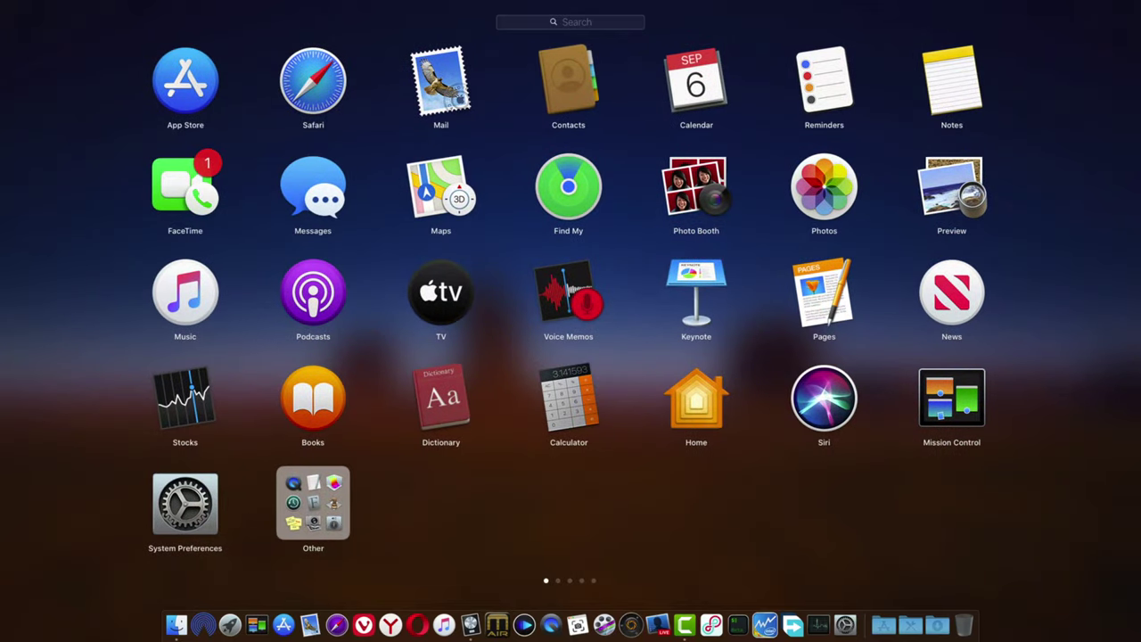
scroll(571, 321, "right", 3)
scroll(571, 321, "left", 3)
Look through the Other folder in Launchpad and return to Logic Pro
left_click(313, 503)
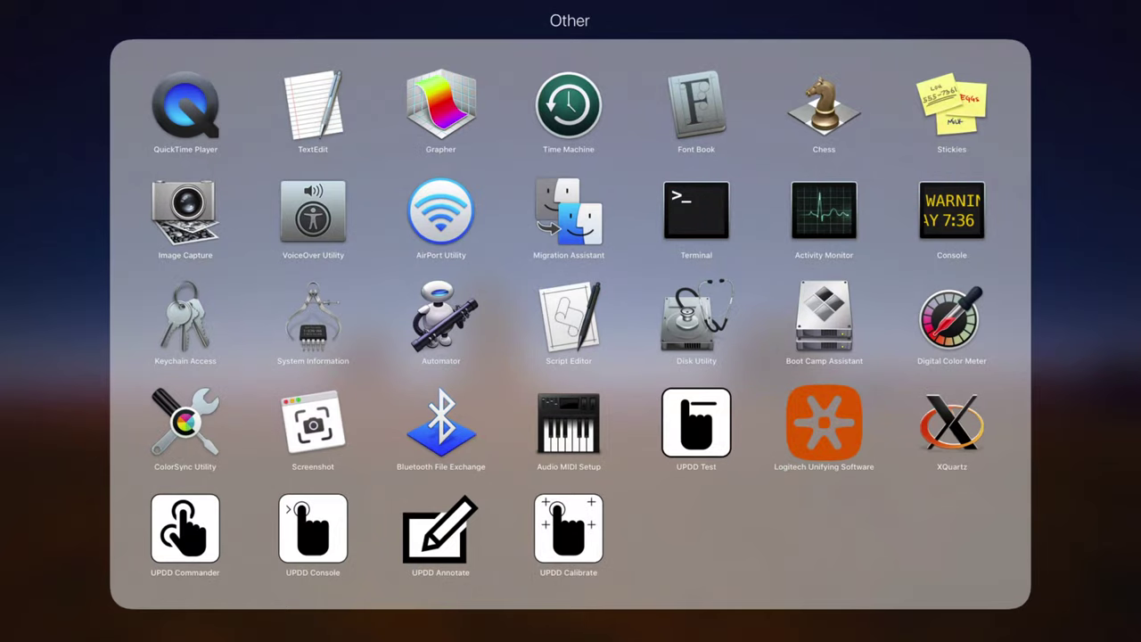
key("Escape")
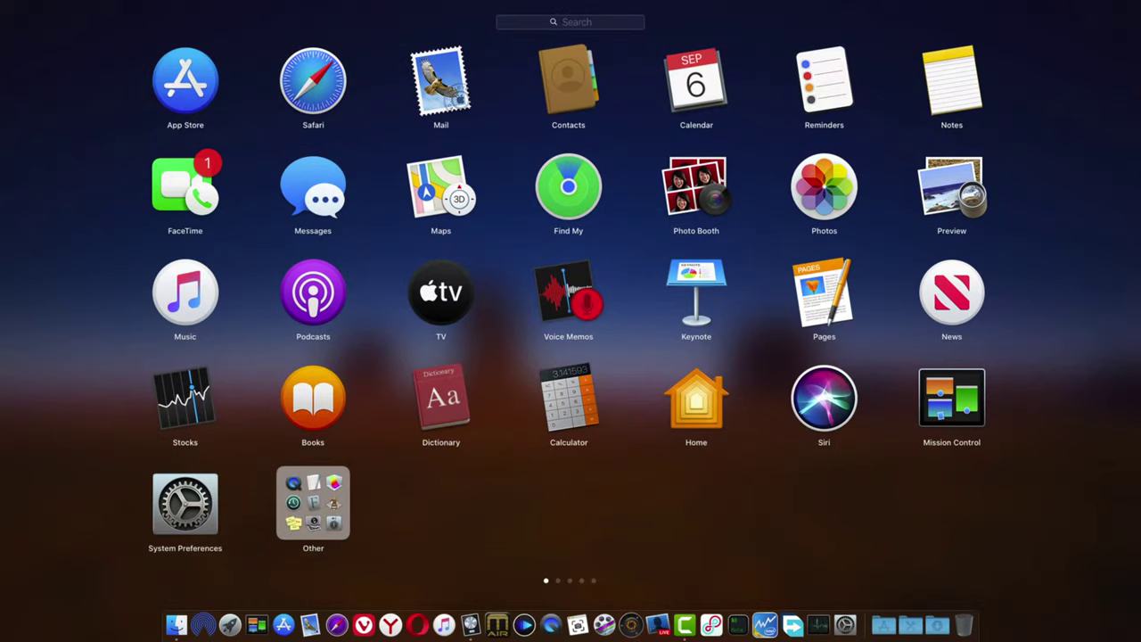
key("Escape")
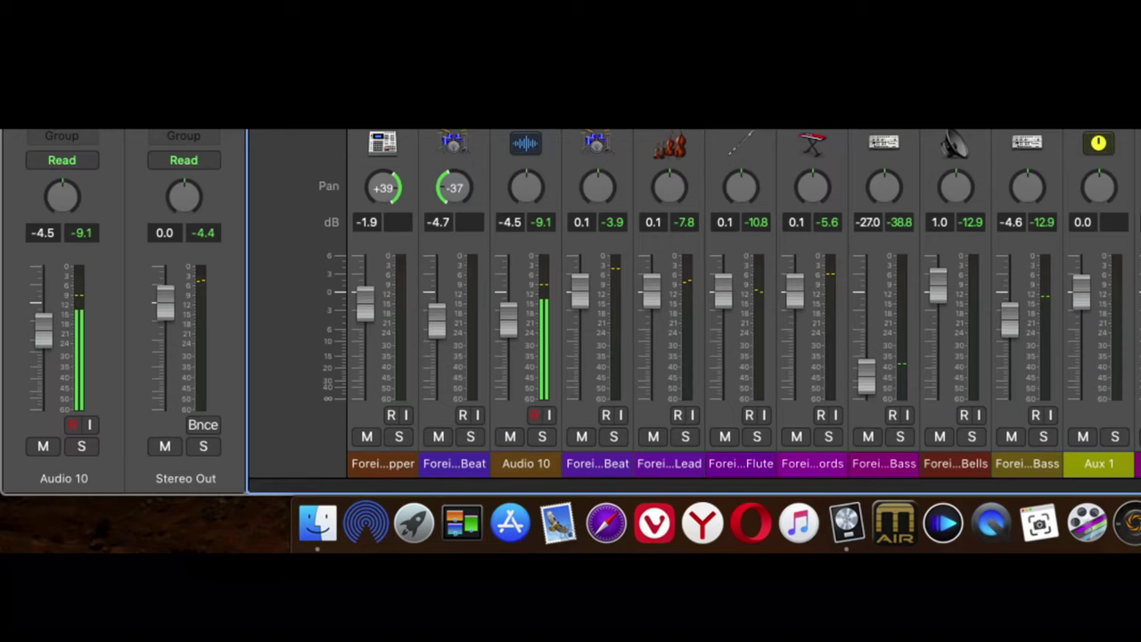
View the Dock's Launchpad app list with its Waves (Other) submenu, and open and close the Applications stack
right_click(230, 624)
mouse_move(266, 476)
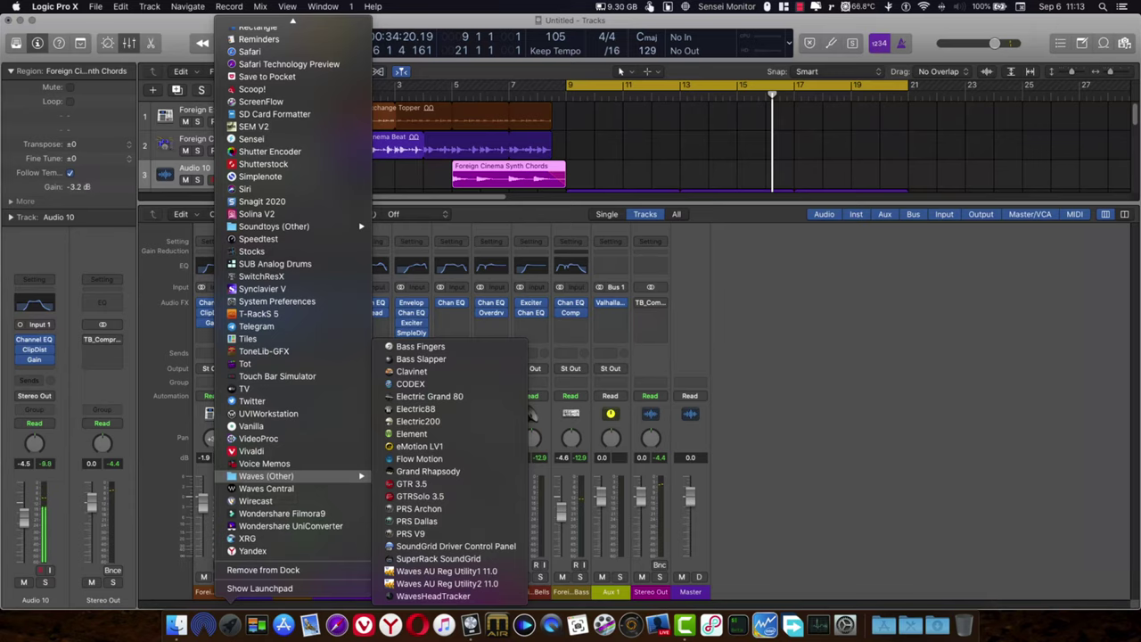
left_click(884, 625)
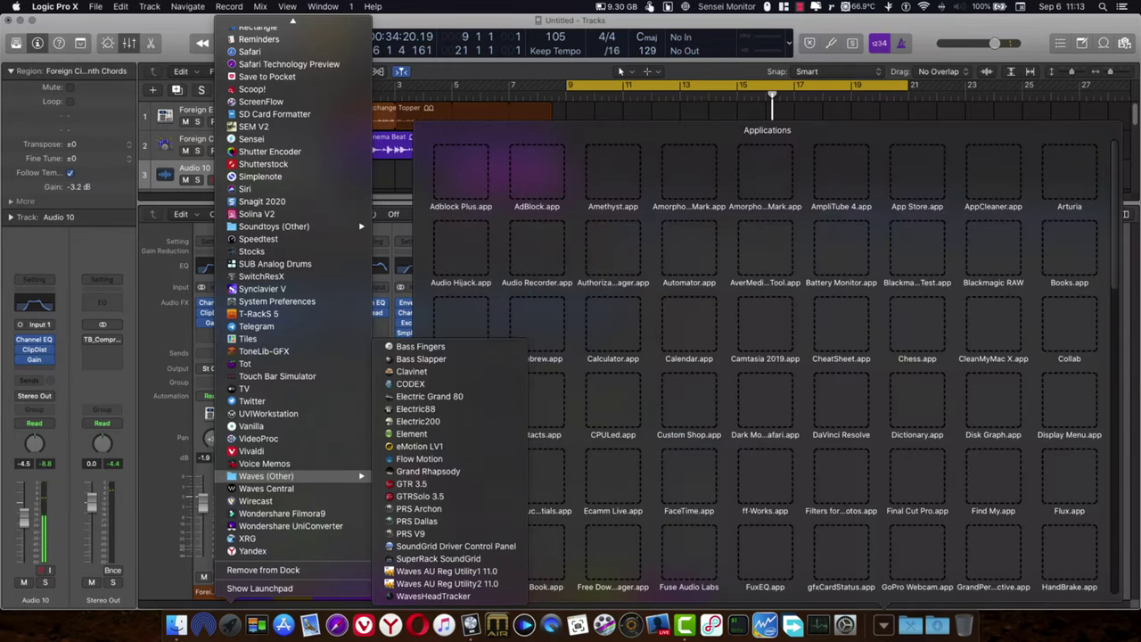
left_click(884, 625)
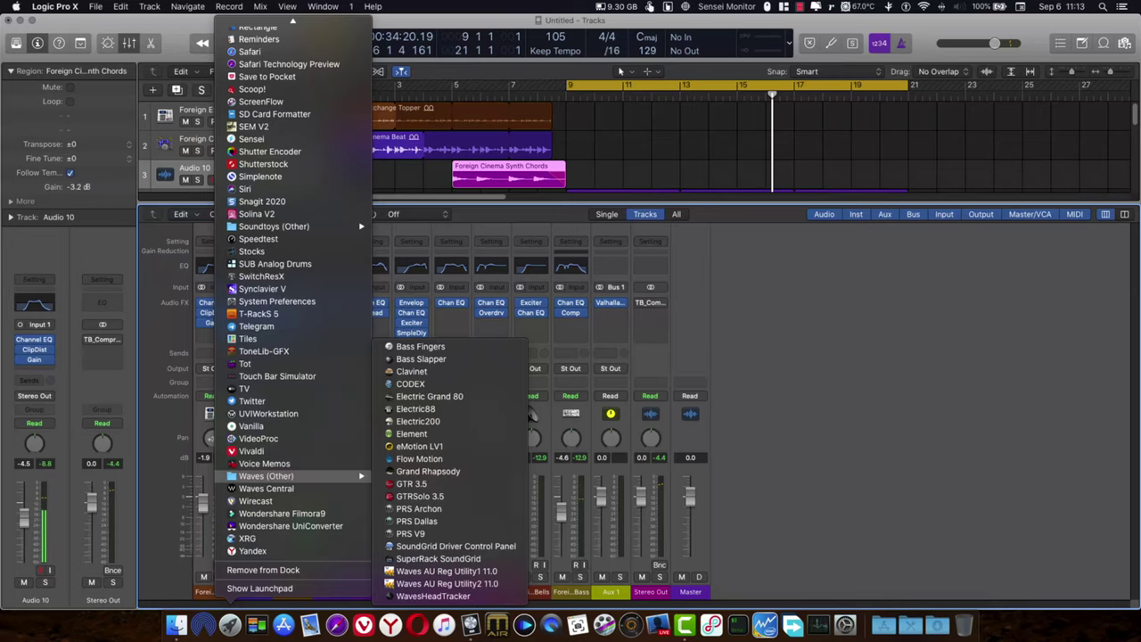
Show Launchpad from the Dock, and briefly open the Applications stack and the folder stack beside it
left_click(230, 624)
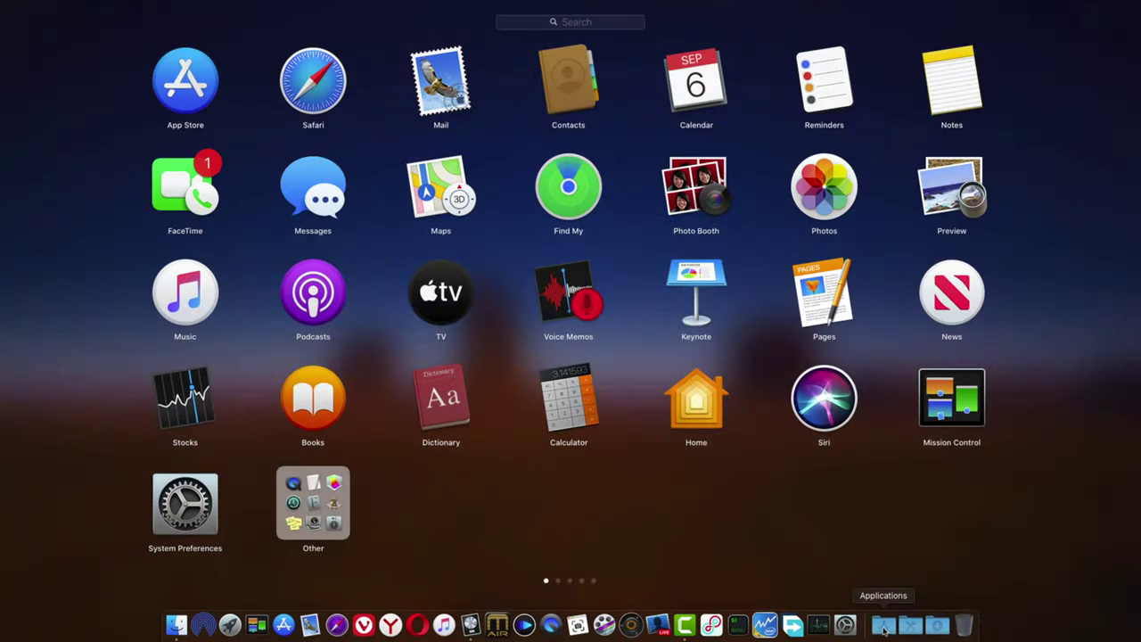
left_click(883, 626)
left_click(885, 629)
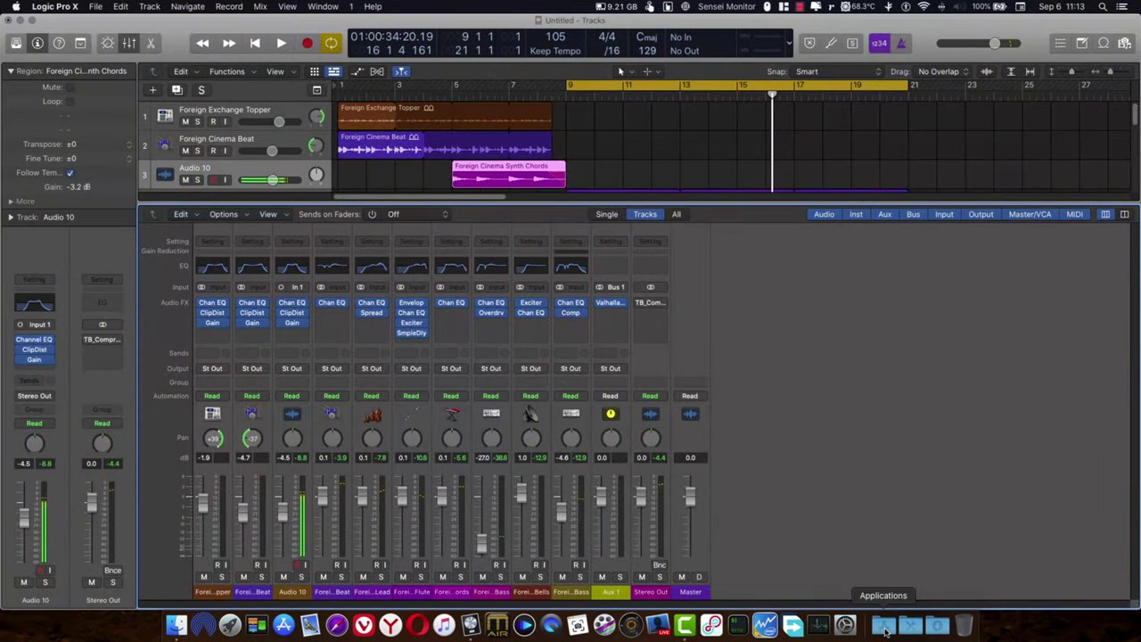
left_click(912, 626)
left_click(913, 626)
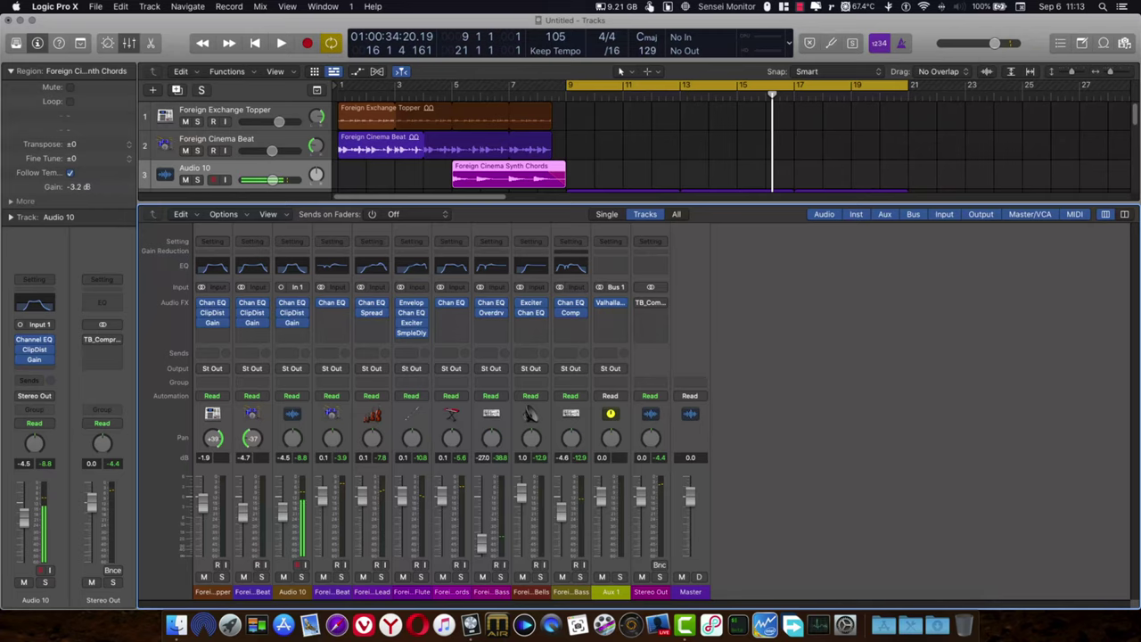
Move the Logic Pro Tracks window slightly sideways and bring it back into place
mouse_move(803, 20)
left_mouse_down()
mouse_move(803, 50)
mouse_move(747, 23)
mouse_move(792, 38)
mouse_move(816, 19)
left_mouse_up()
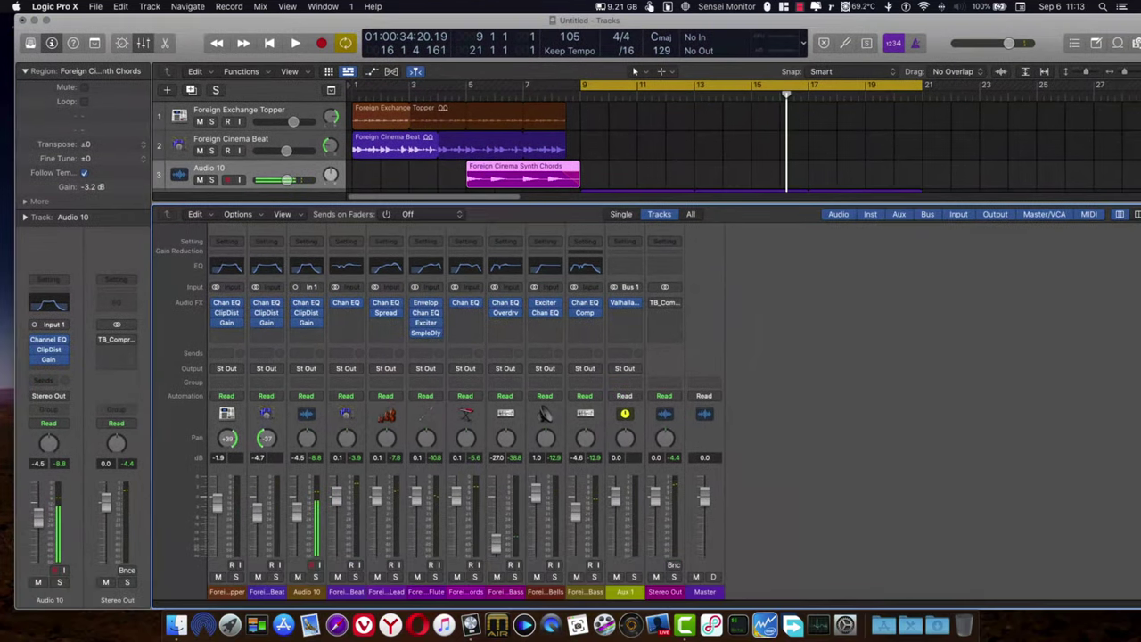
left_click(824, 42)
left_click_drag(634, 71, 620, 73)
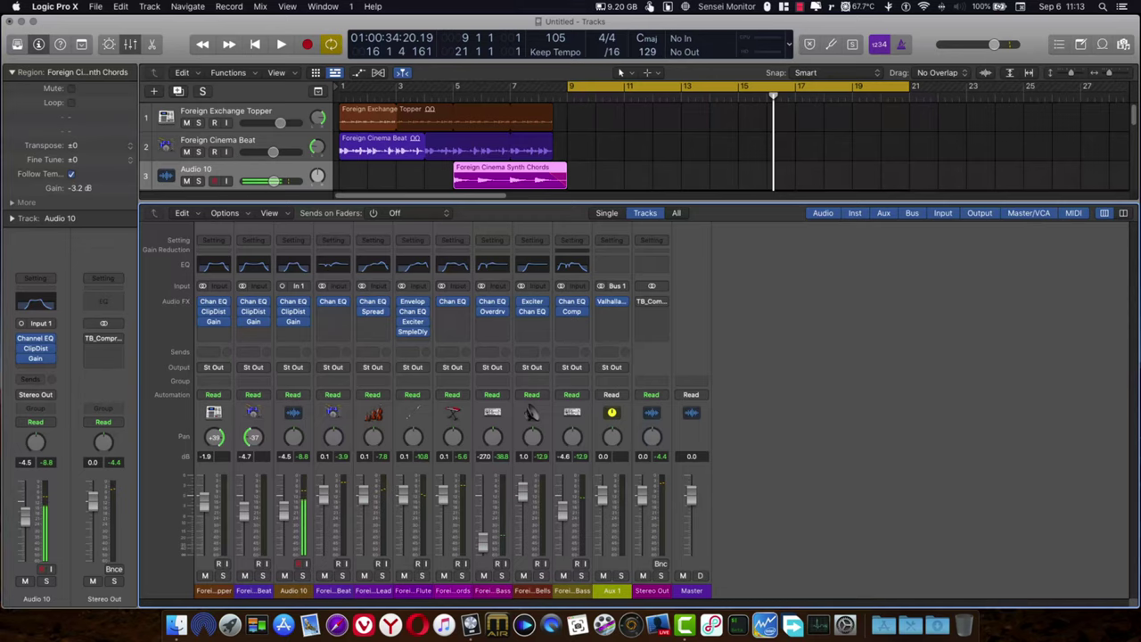
Add a Channel EQ to Aux 1, reposition its window, and boost the sixth band by +6.0 dB at 2200 Hz
left_click(612, 265)
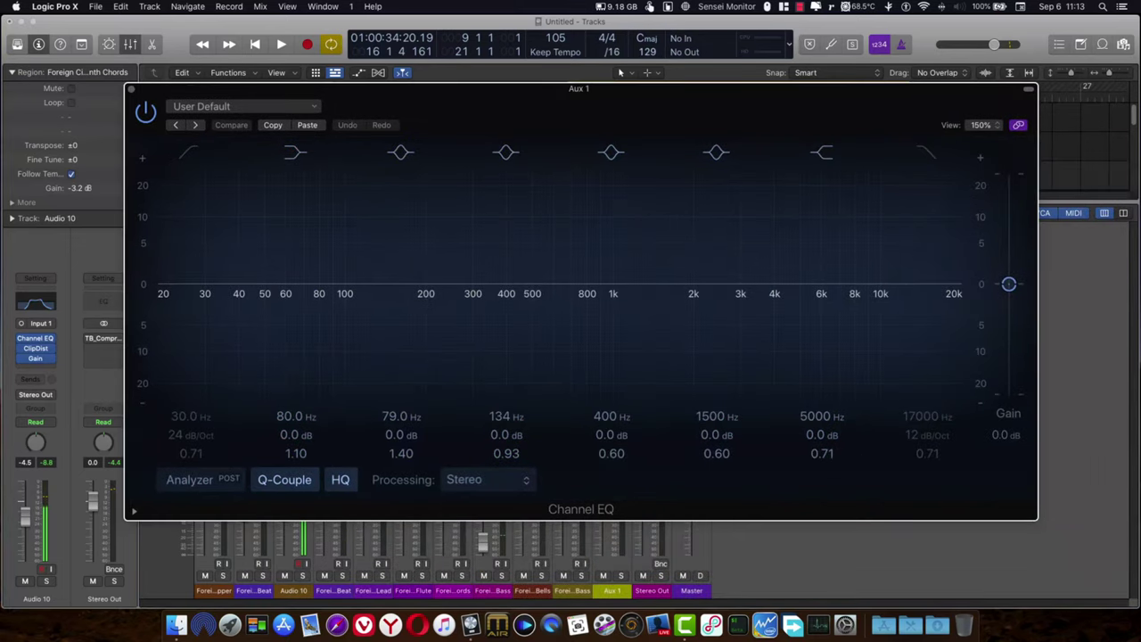
left_click_drag(661, 284, 666, 216)
mouse_move(653, 122)
left_mouse_down()
mouse_move(652, 145)
mouse_move(658, 127)
left_mouse_up()
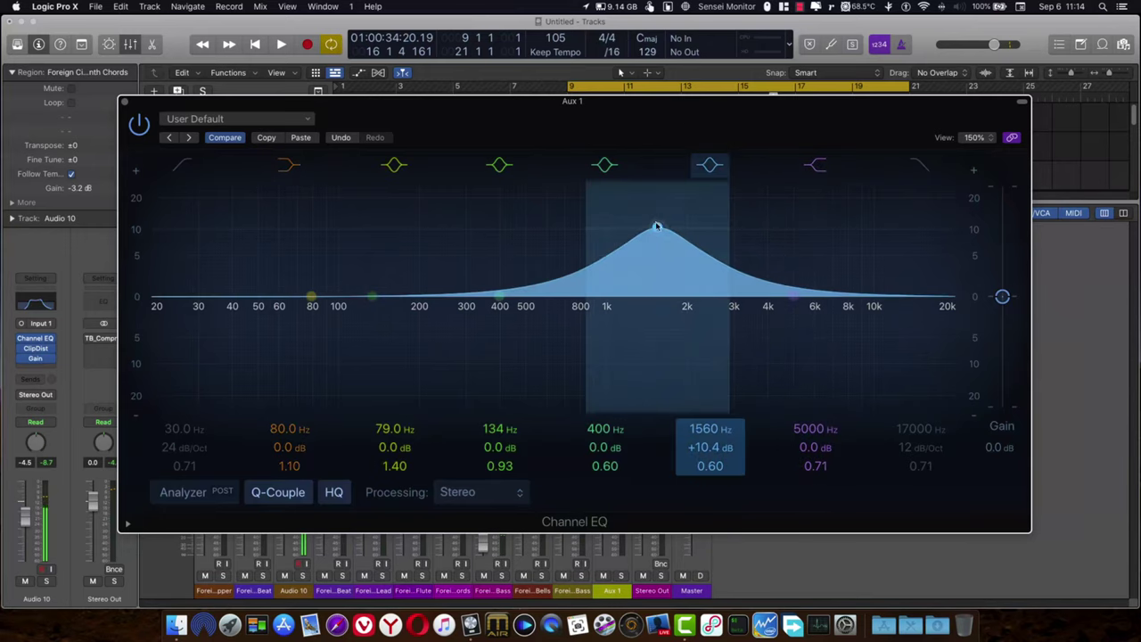
left_click_drag(658, 227, 696, 249)
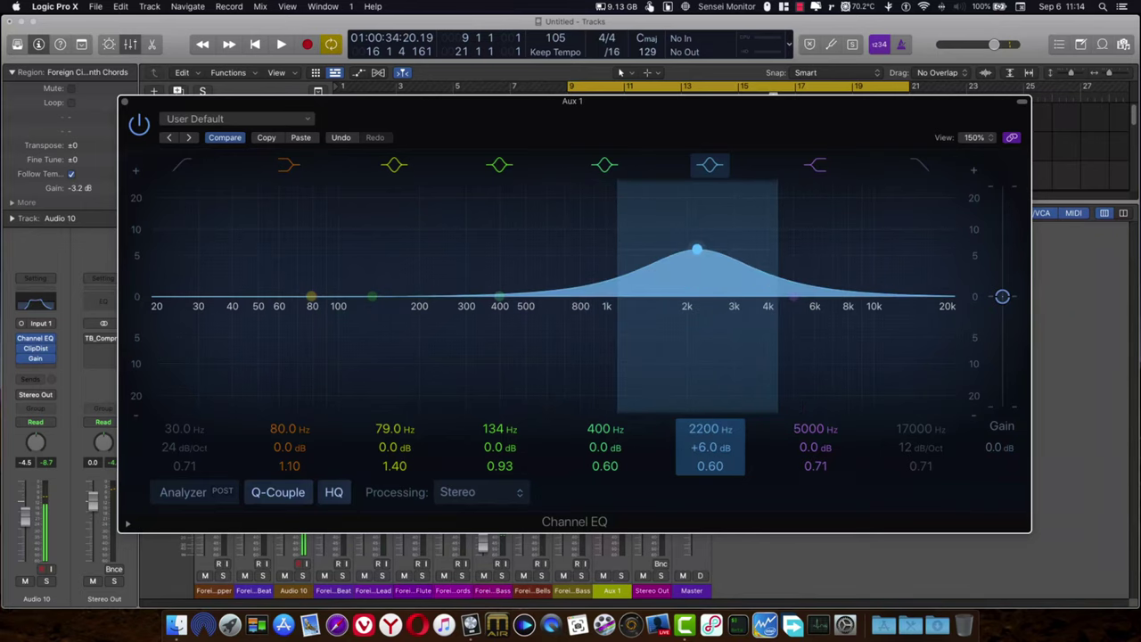
View the UPDD Daemon options and open the UPDD Commander settings
left_click(668, 7)
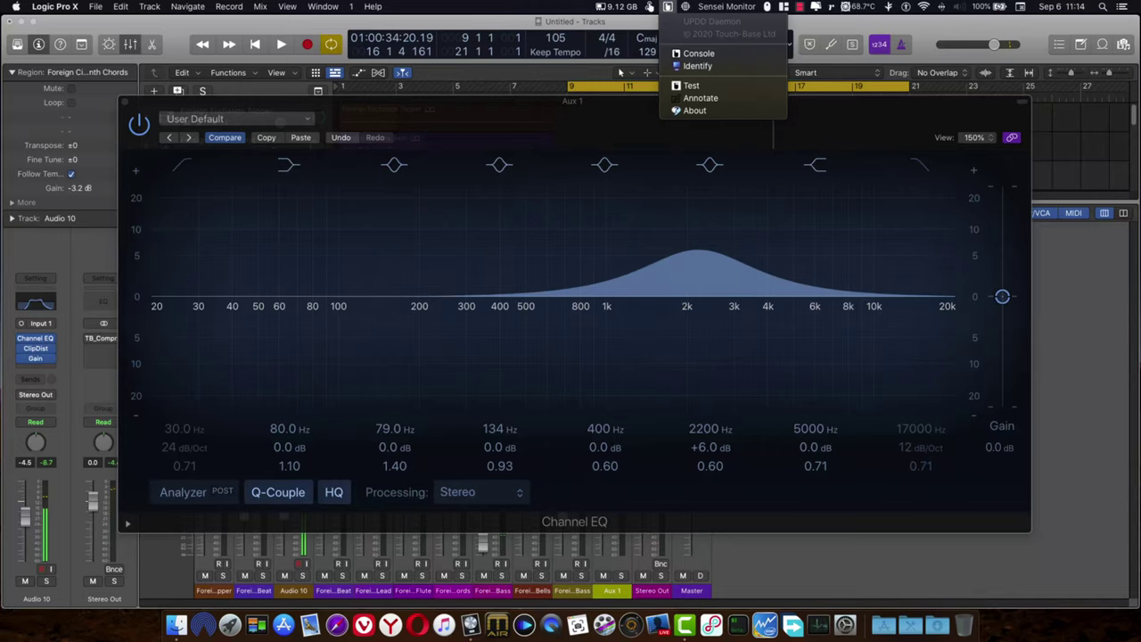
mouse_move(650, 6)
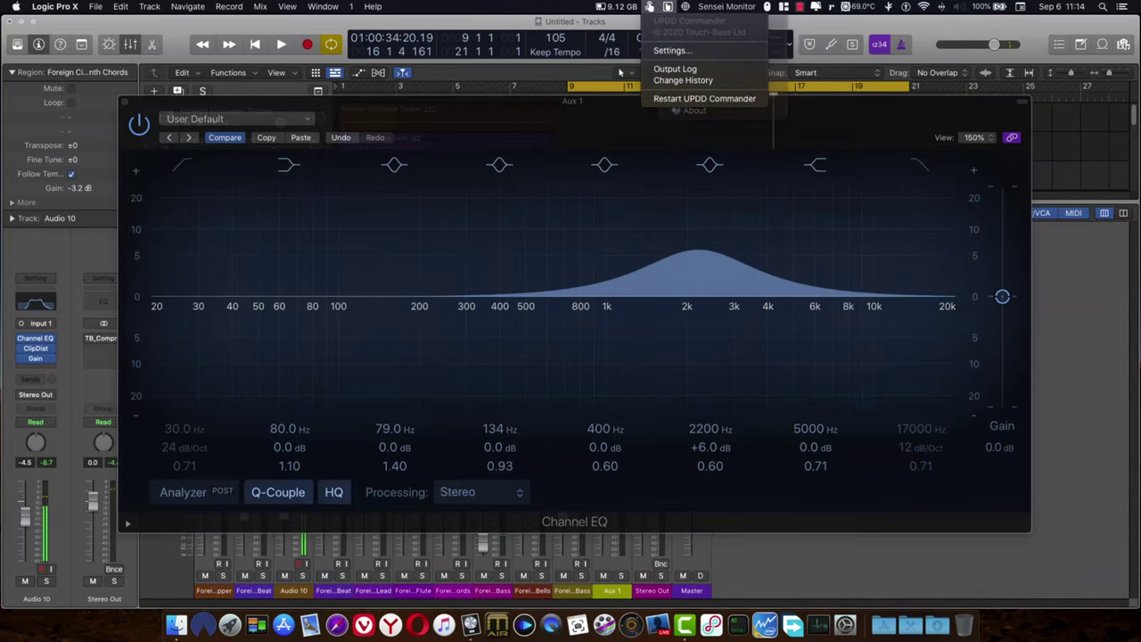
left_click(673, 50)
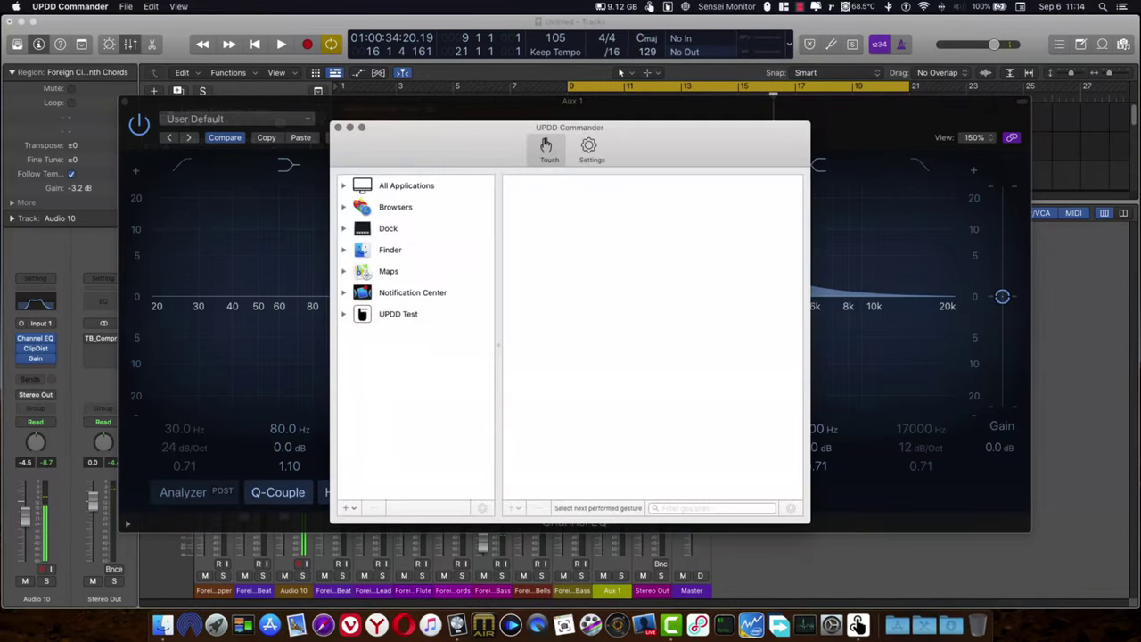
Look through the General, Touch Gestures and Touch Behaviour settings in UPDD Commander, and close its window
left_click(591, 150)
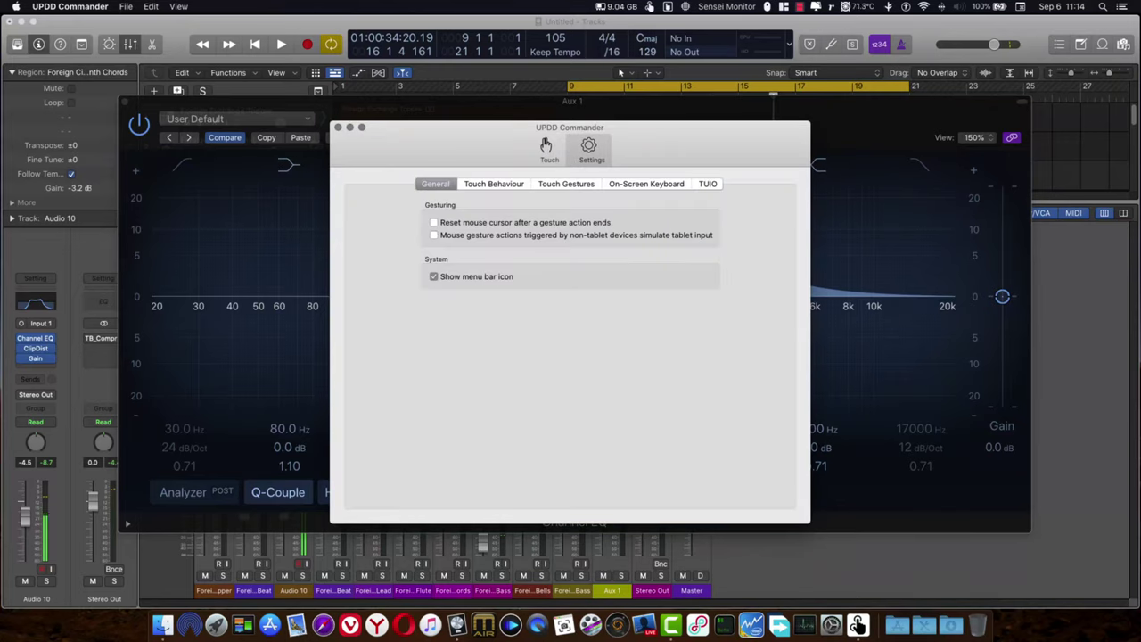
left_click(567, 183)
left_click(494, 183)
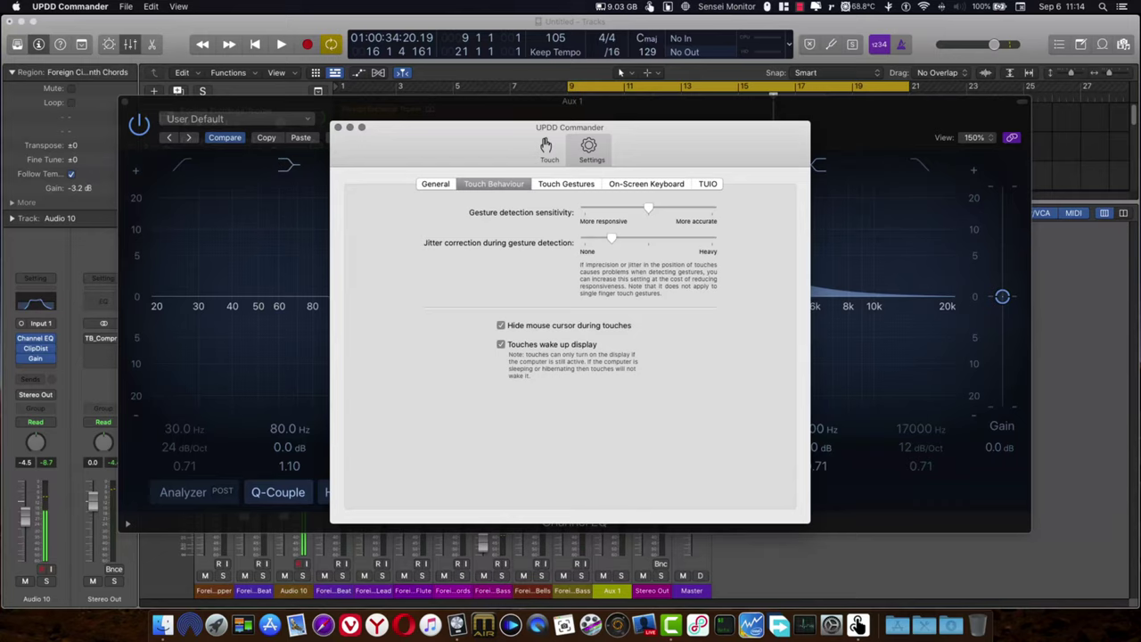
left_click(337, 127)
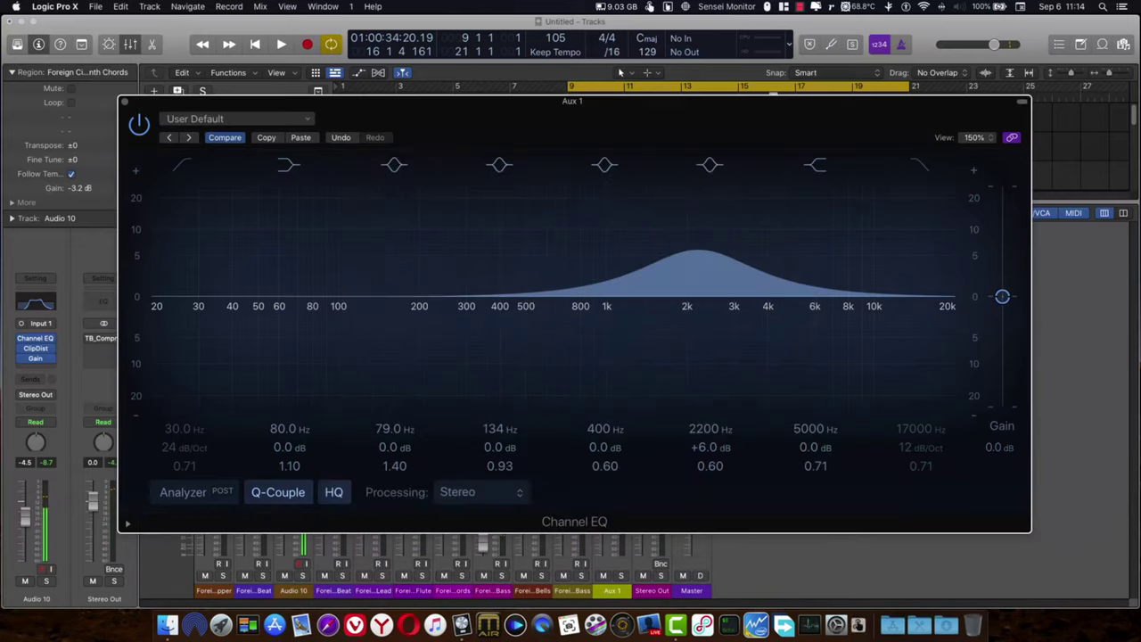
Handwrite "ASUS VT229" with an underline on UPDD Test's full-screen canvas, and close the test and the Aux 1 Channel EQ windows
left_click(668, 6)
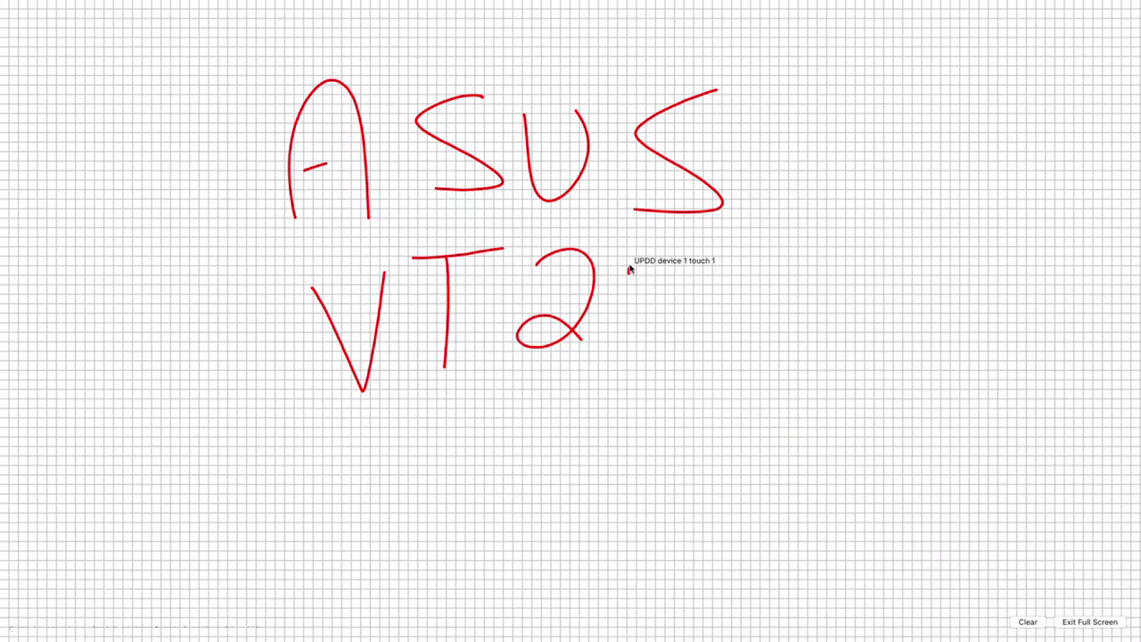
mouse_move(629, 272)
left_mouse_down()
mouse_move(649, 348)
mouse_move(695, 352)
left_mouse_up()
mouse_move(769, 264)
left_mouse_down()
mouse_move(769, 349)
mouse_move(783, 261)
left_mouse_up()
left_click_drag(709, 247, 769, 284)
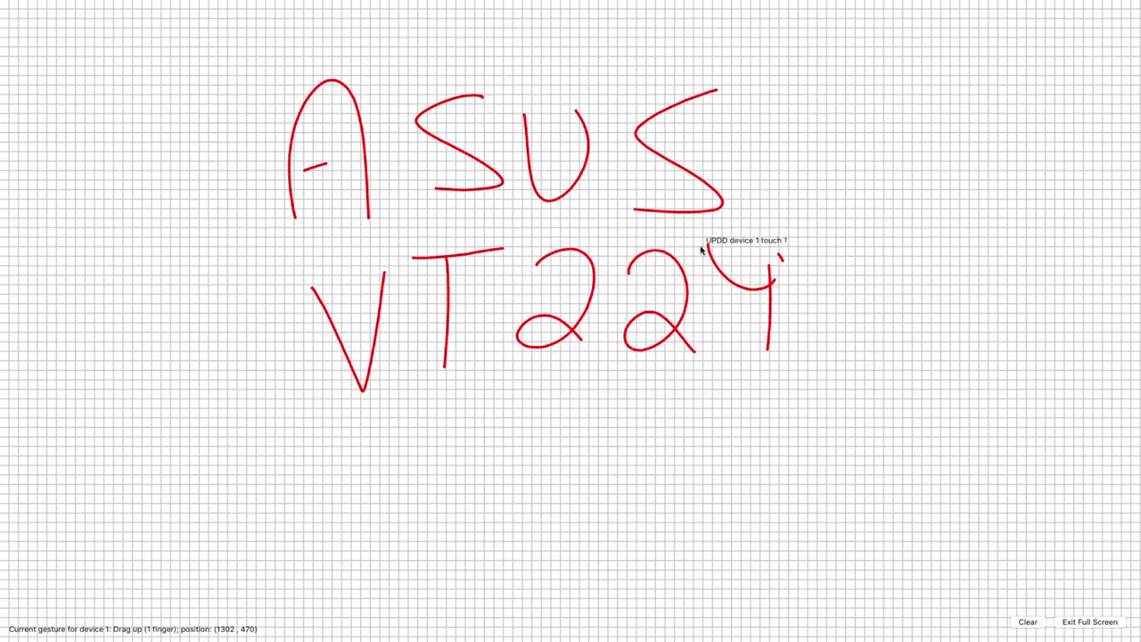
left_click_drag(702, 246, 768, 272)
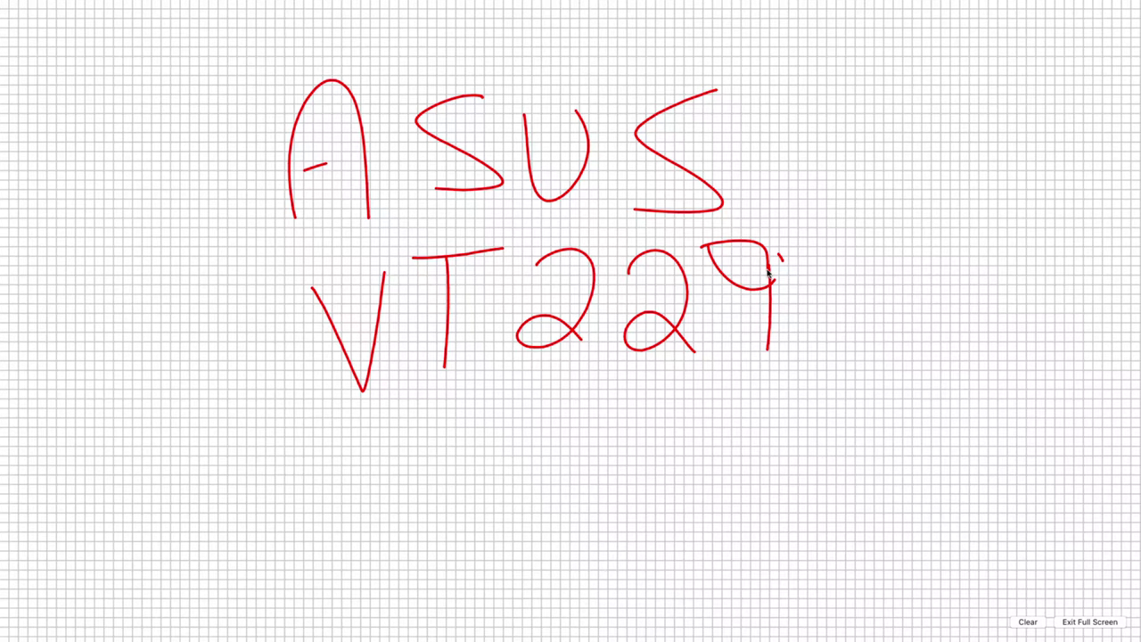
mouse_move(374, 451)
left_mouse_down()
mouse_move(639, 398)
mouse_move(836, 447)
left_mouse_up()
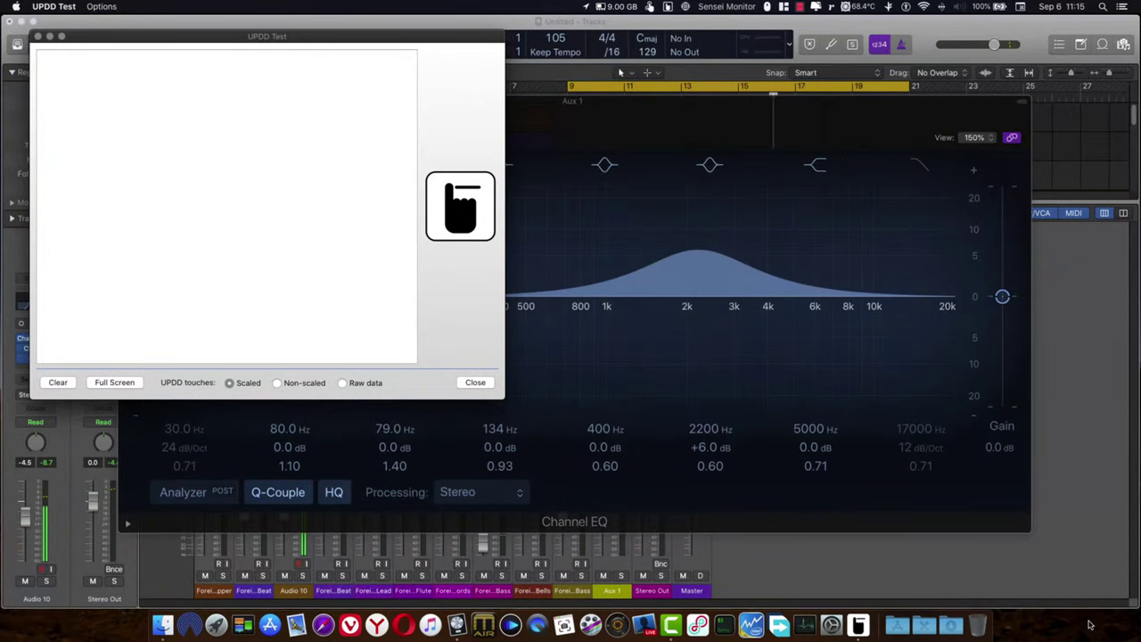
left_click(39, 38)
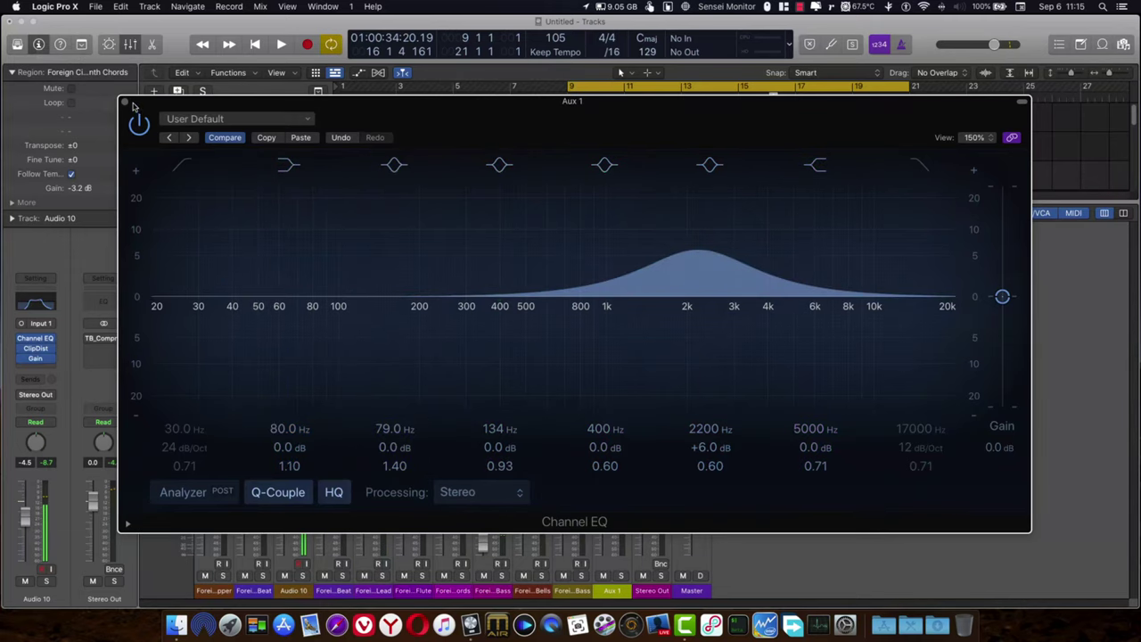
left_click(126, 102)
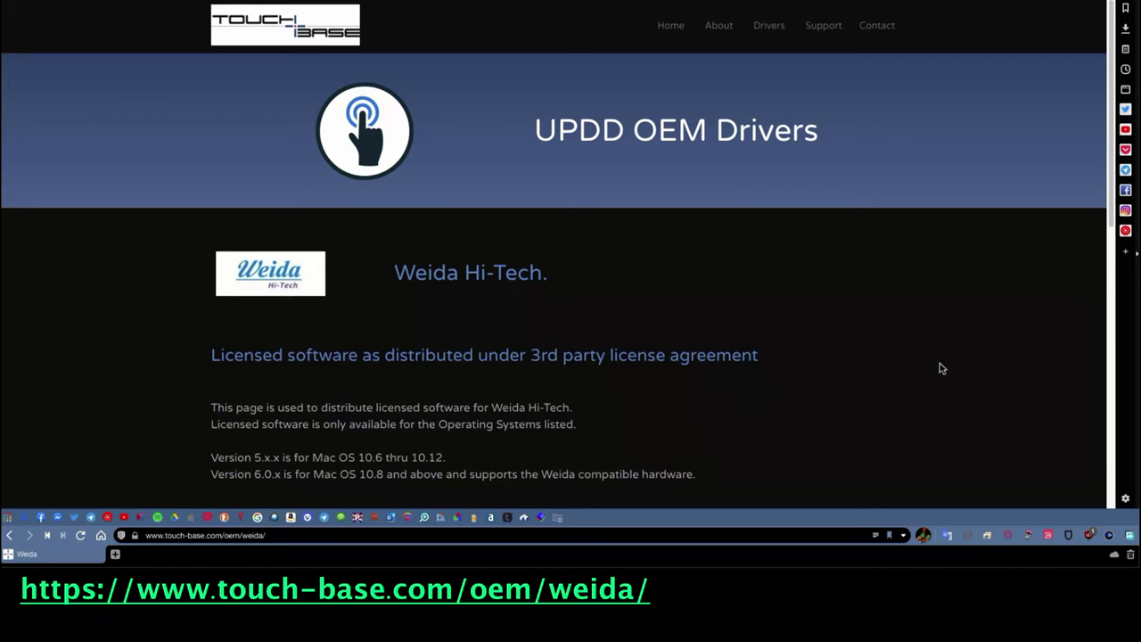
On Touch-Base's Weida Hi-Tech driver page in the browser, expand the Mac OS X download folder
scroll(930, 372, "down", 5)
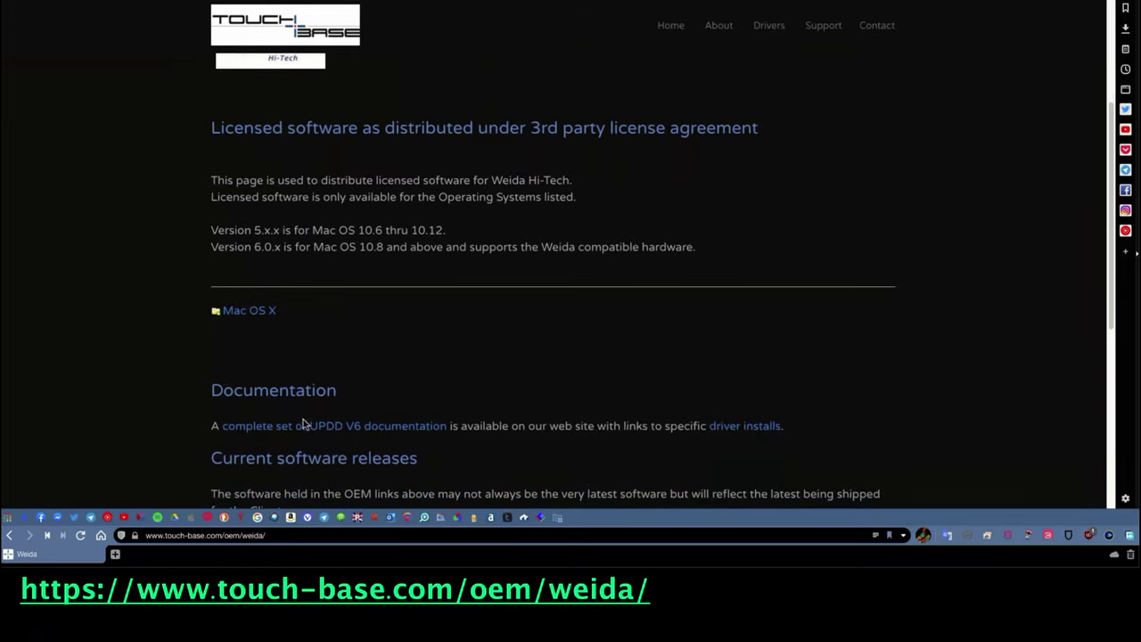
left_click(250, 312)
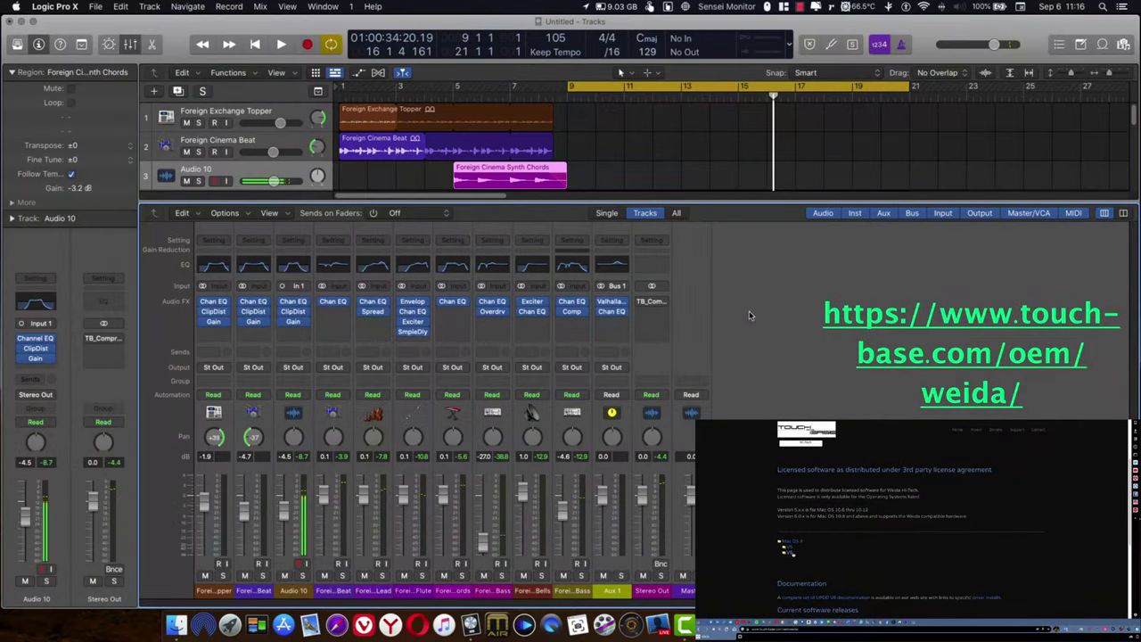
Reopen the UPDD Commander settings and review the touch gestures and actions assigned to All Applications
left_click(649, 7)
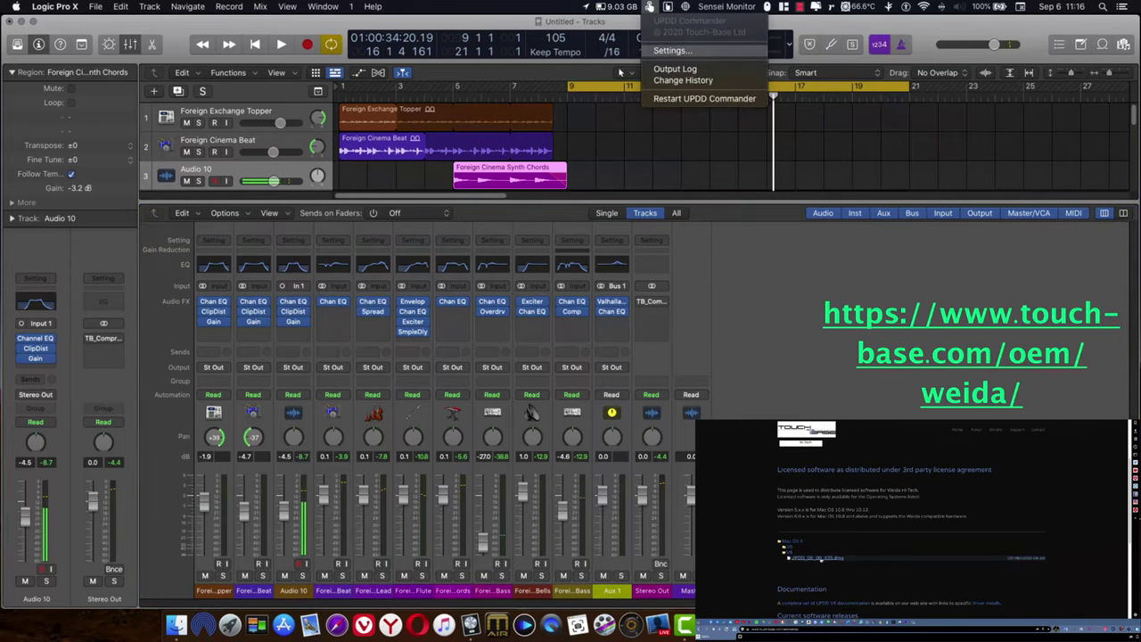
left_click(673, 51)
left_click(547, 149)
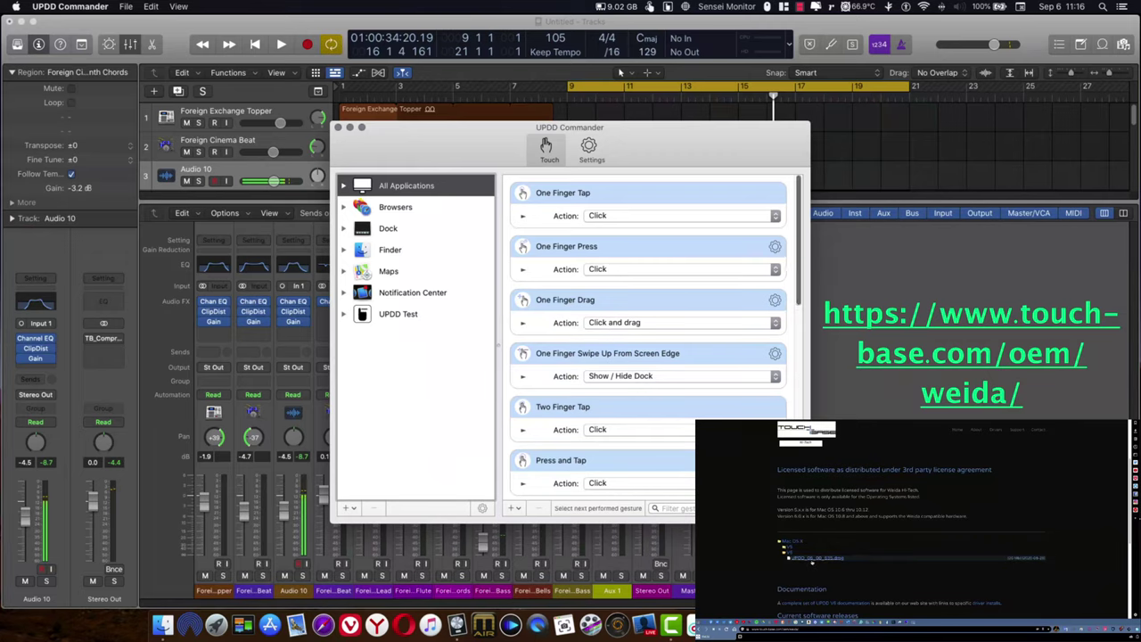
scroll(648, 339, "down", 5)
scroll(648, 339, "down", 5)
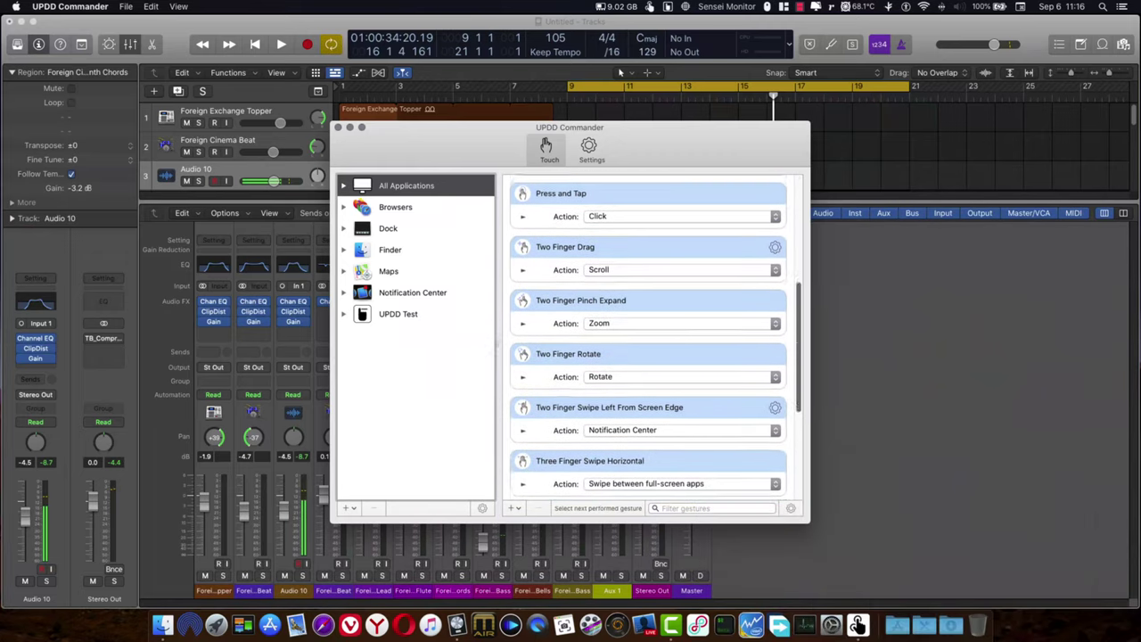
scroll(648, 339, "down", 3)
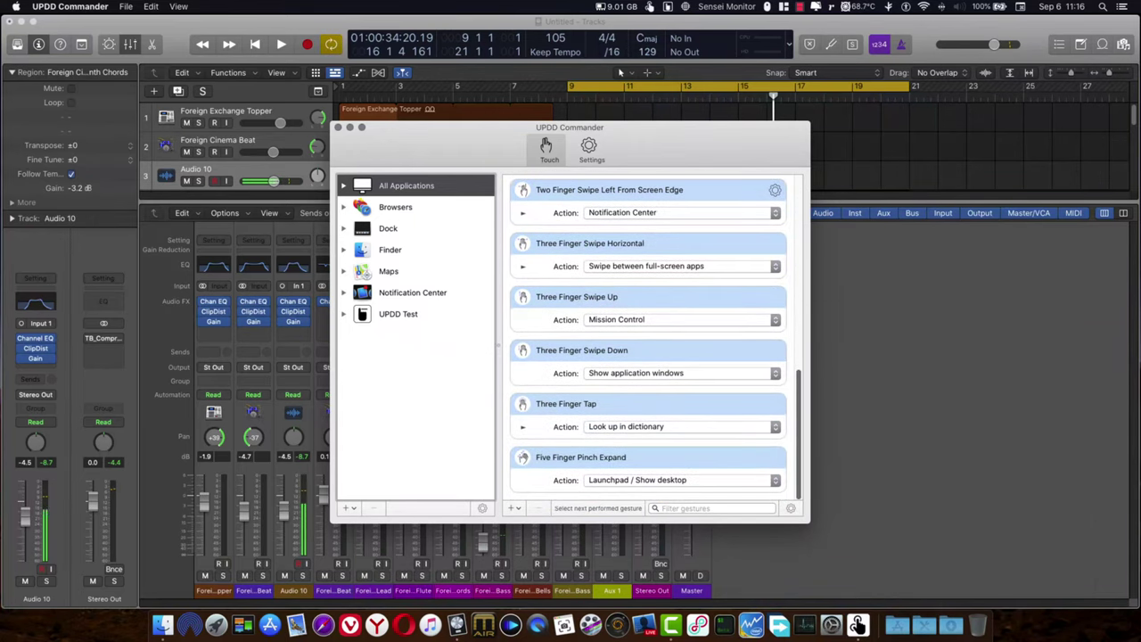
scroll(648, 339, "up", 15)
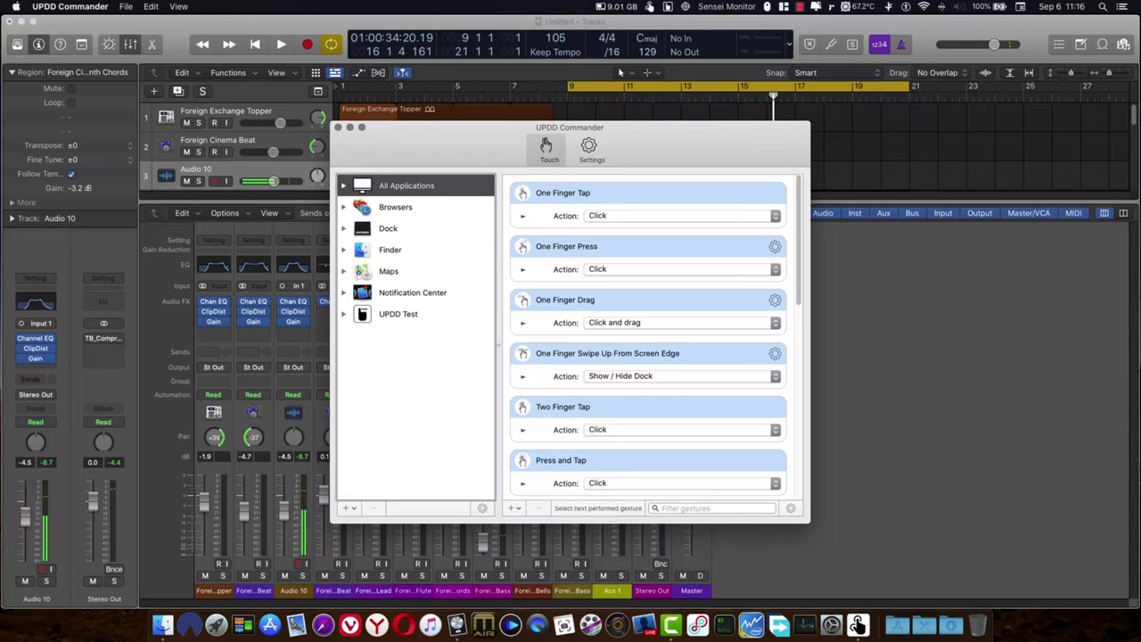
View the gestures for Browsers, expand the Browsers and Dock entries, and quit UPDD Commander
left_click(396, 207)
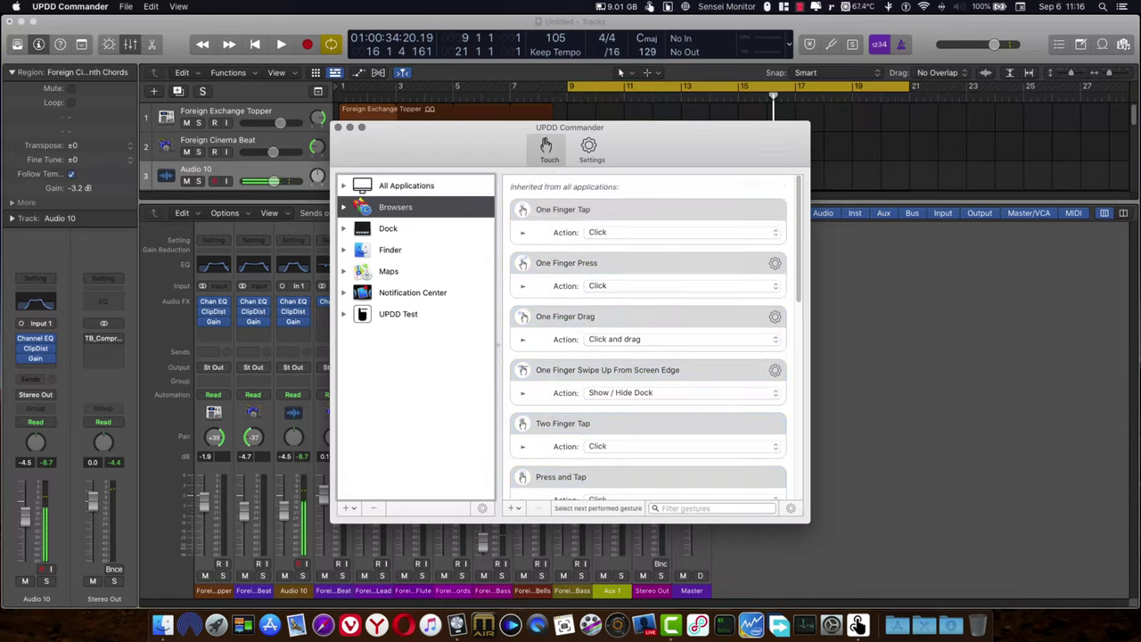
key("Right")
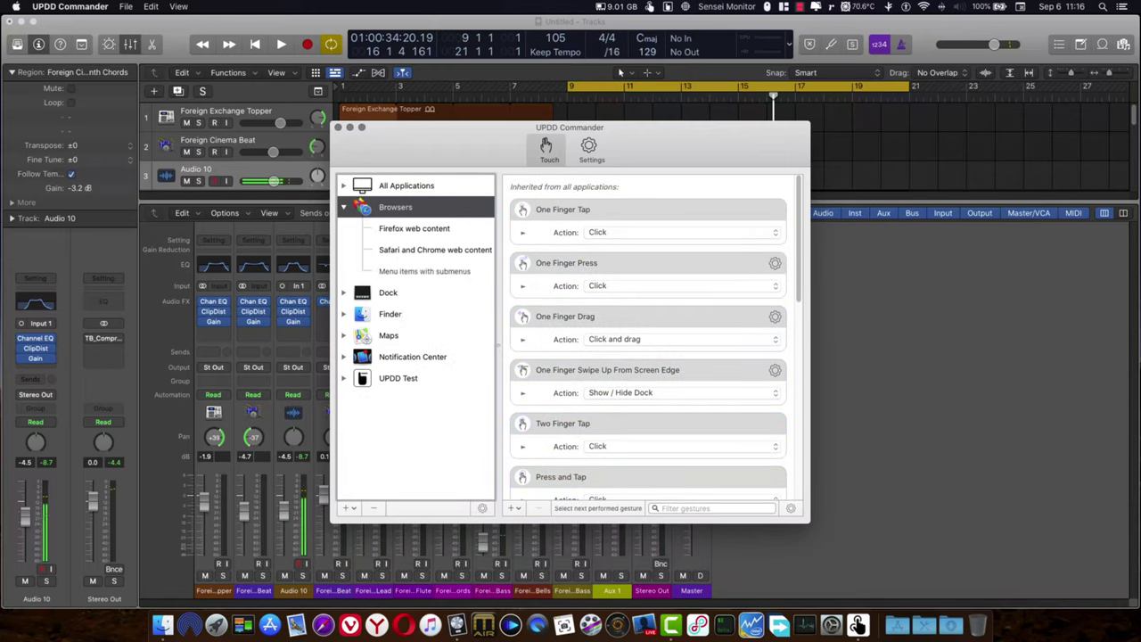
left_click(344, 293)
key("super+q")
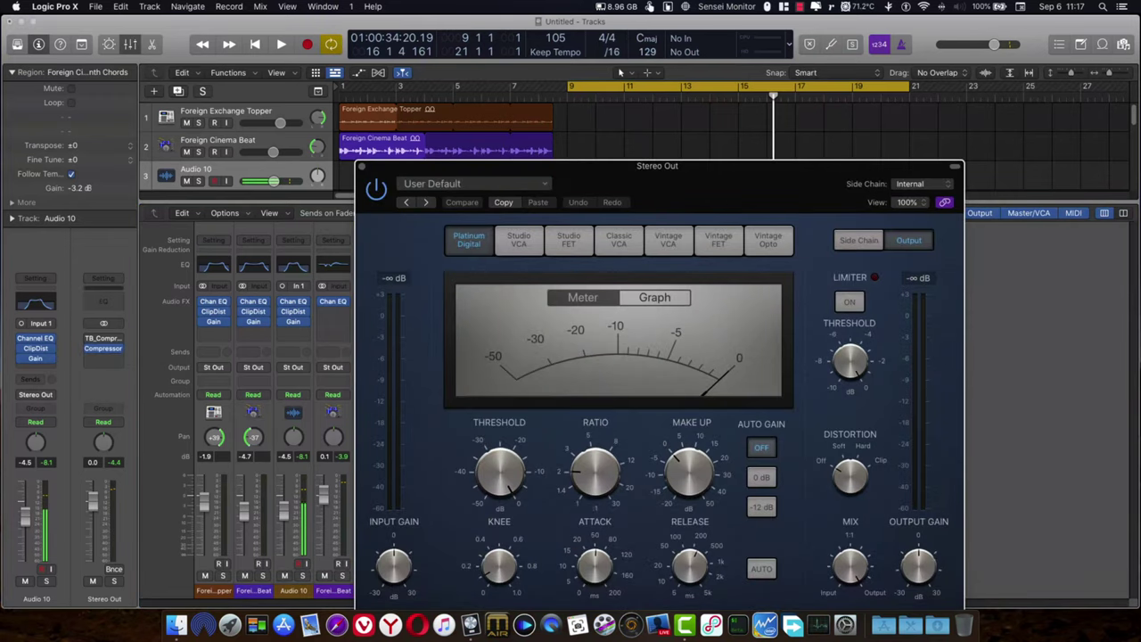
Add a Compressor to Stereo Out, switch it to Studio FET, set the threshold to about -14.5 dB, and adjust ratio and make-up
left_click_drag(657, 166, 617, 75)
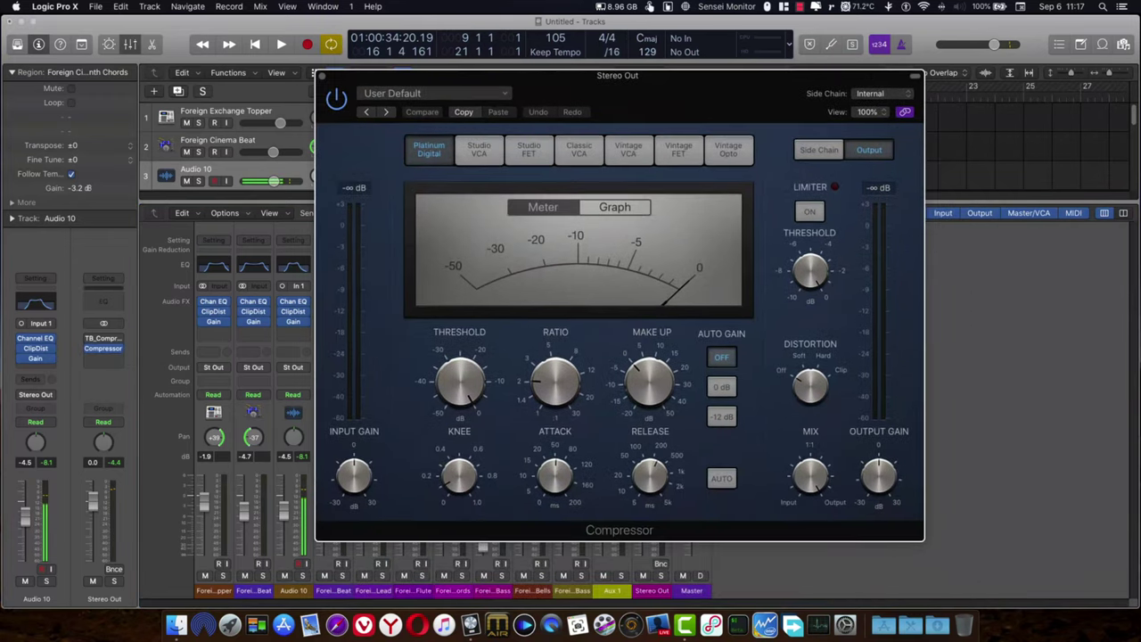
left_click(529, 149)
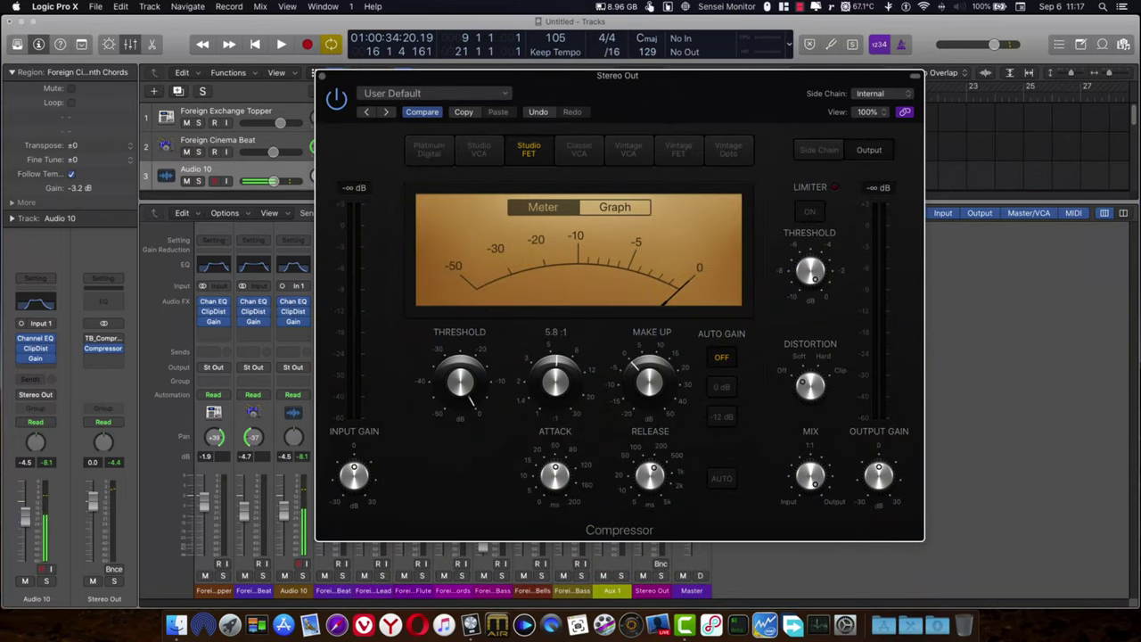
left_click_drag(556, 382, 555, 384)
left_click_drag(460, 381, 460, 417)
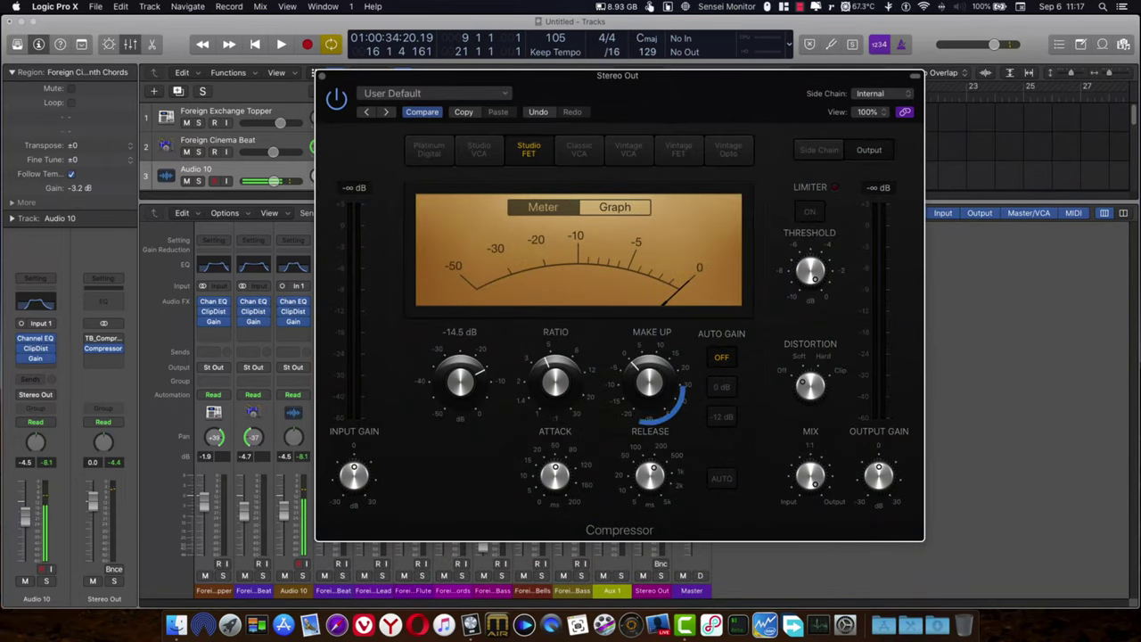
left_click_drag(650, 381, 650, 374)
Try the Compressor's Classic VCA and Vintage FET models, settle on Vintage Opto, and close the plug-in window
left_click(578, 149)
left_click(679, 149)
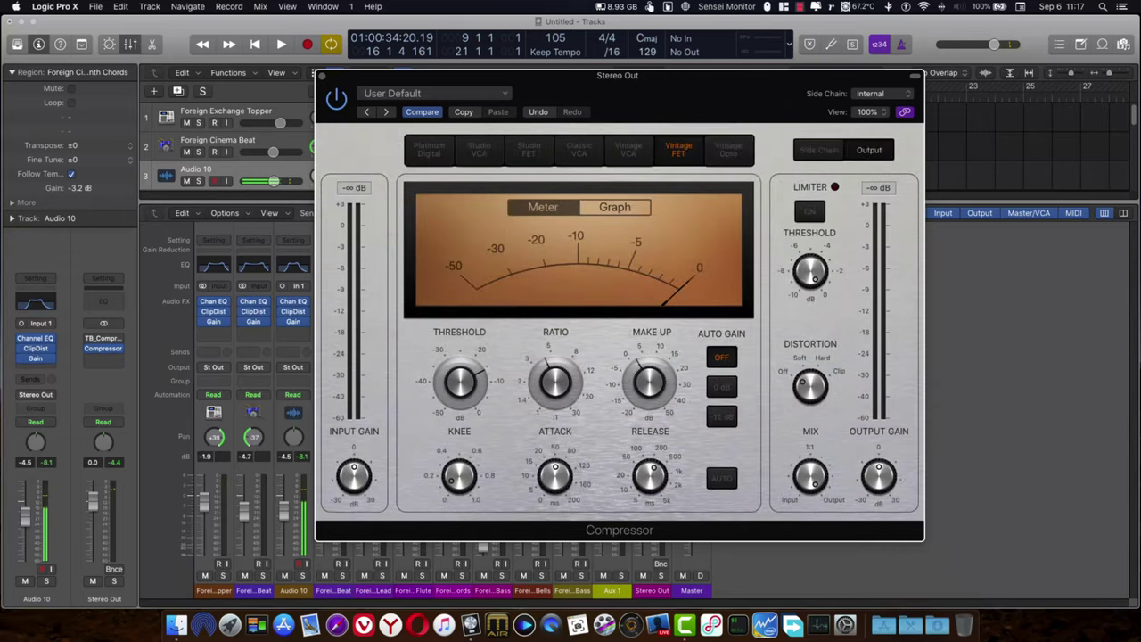
left_click(729, 148)
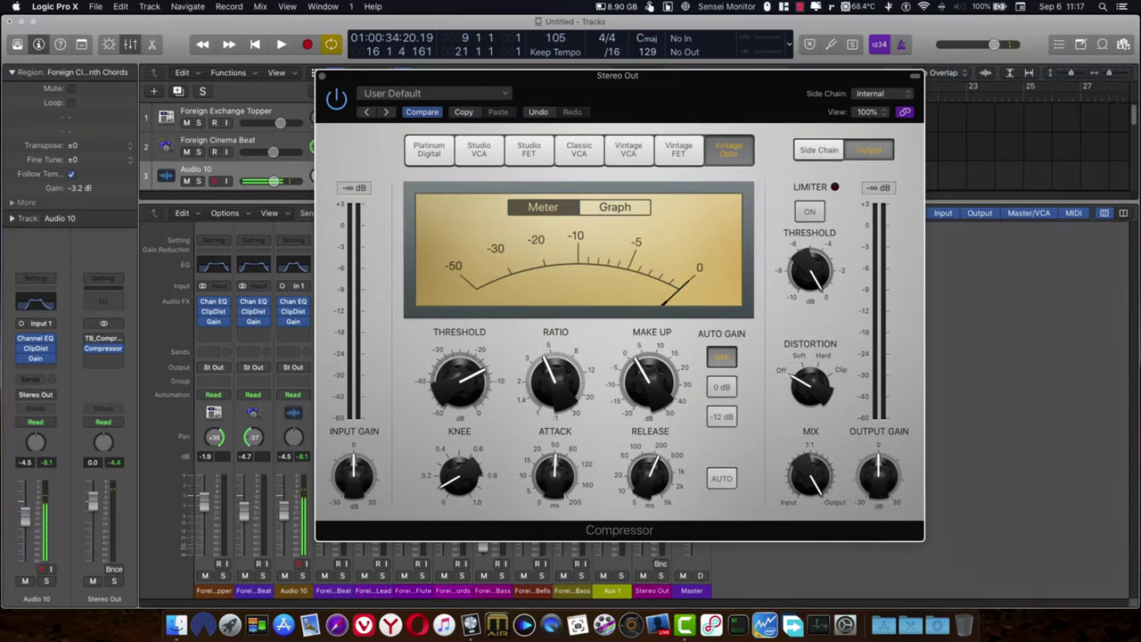
key("super+w")
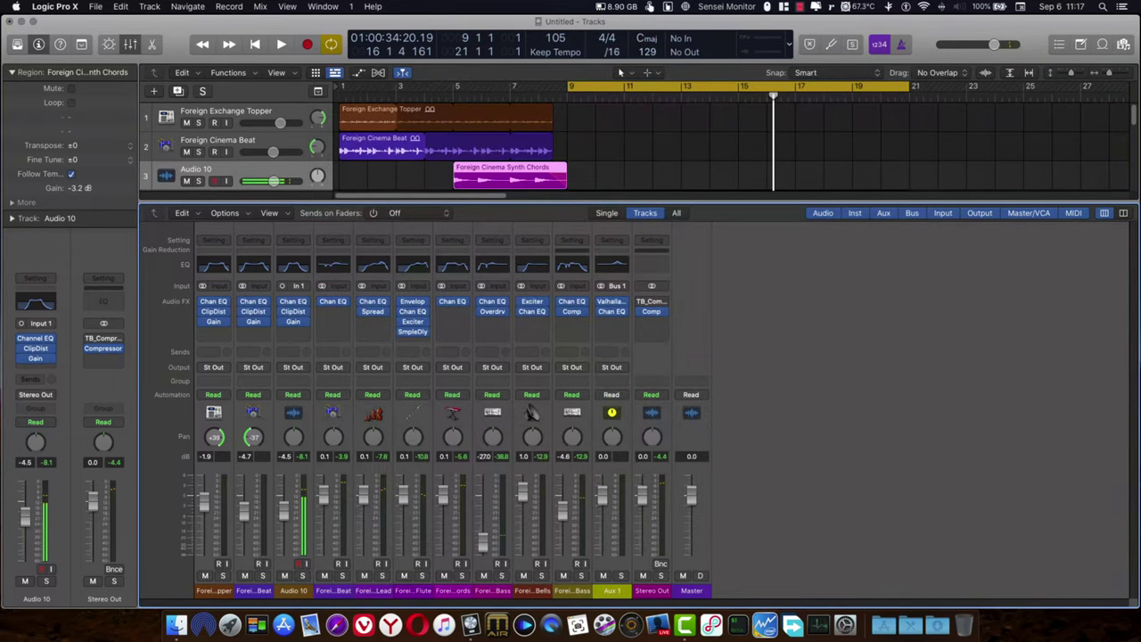
Add a Channel EQ to Stereo Out, boost the 1500 Hz band by +2.0 dB, and close its window
left_click(652, 265)
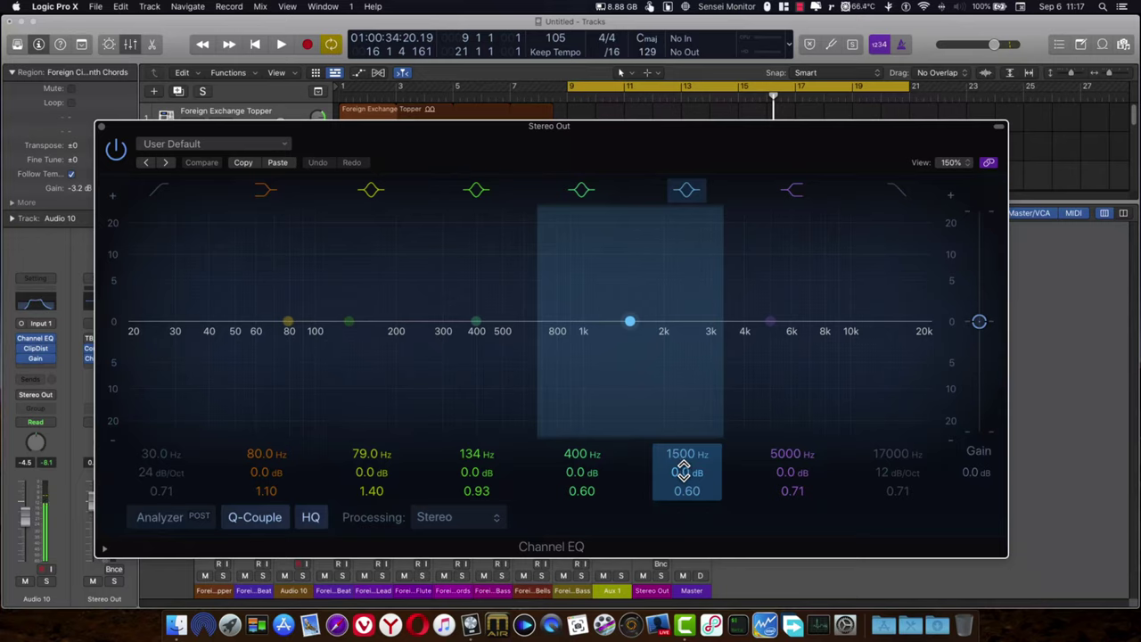
mouse_move(683, 472)
left_mouse_down()
mouse_move(683, 457)
mouse_move(682, 475)
left_mouse_up()
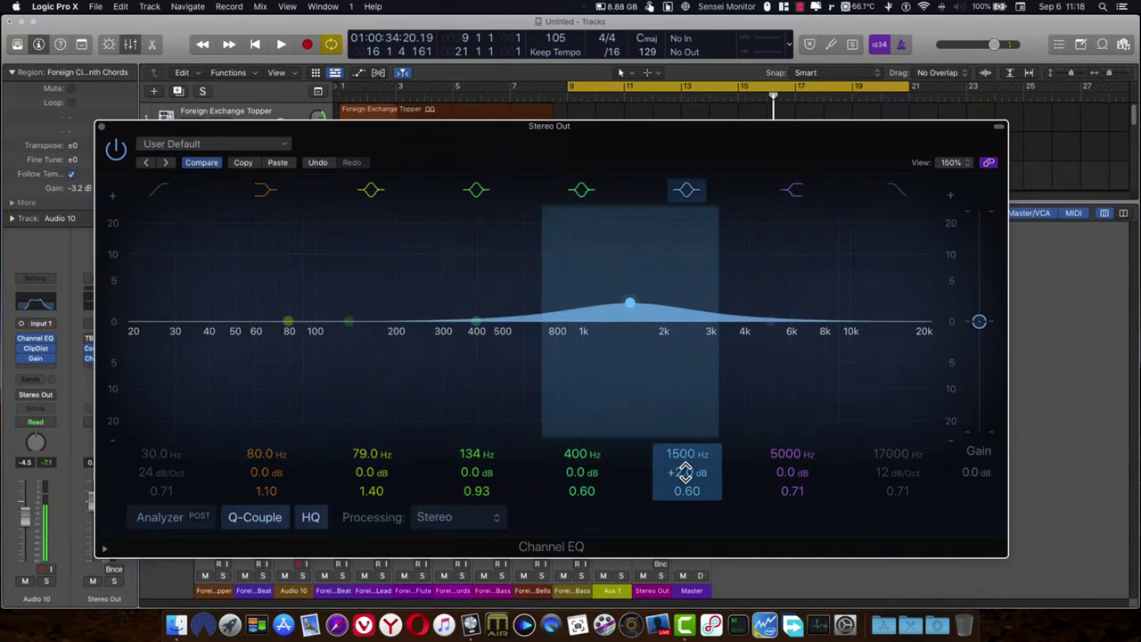
left_click(102, 126)
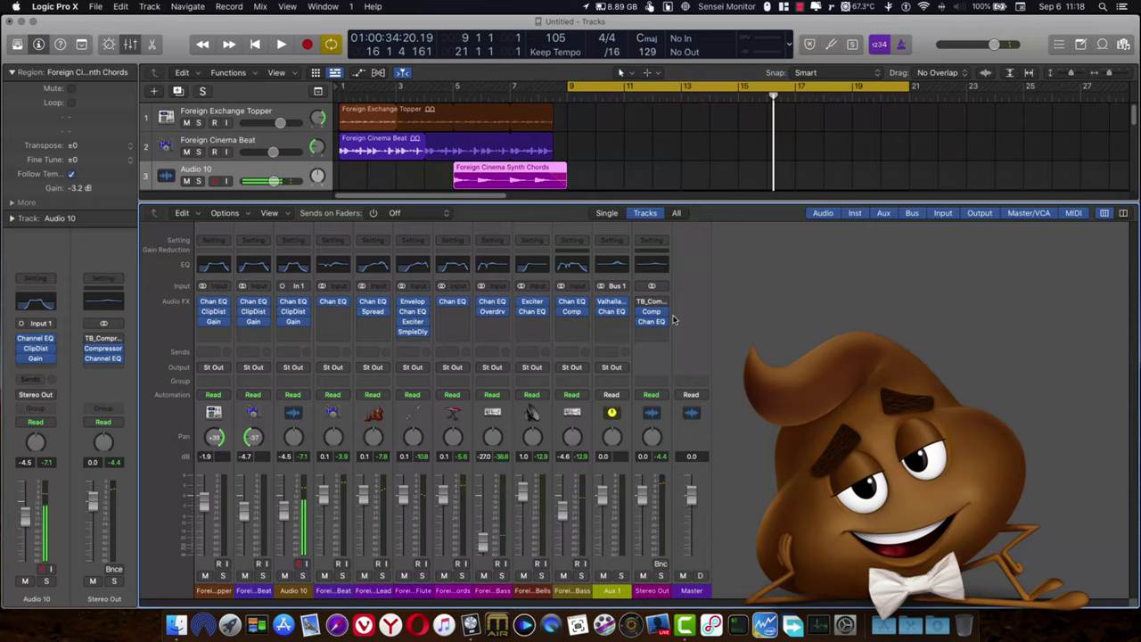
Replace the Channel EQ on Stereo Out with the stereo FabFilter Pro-Q 3, and add an EQ band on its flat curve
mouse_move(663, 323)
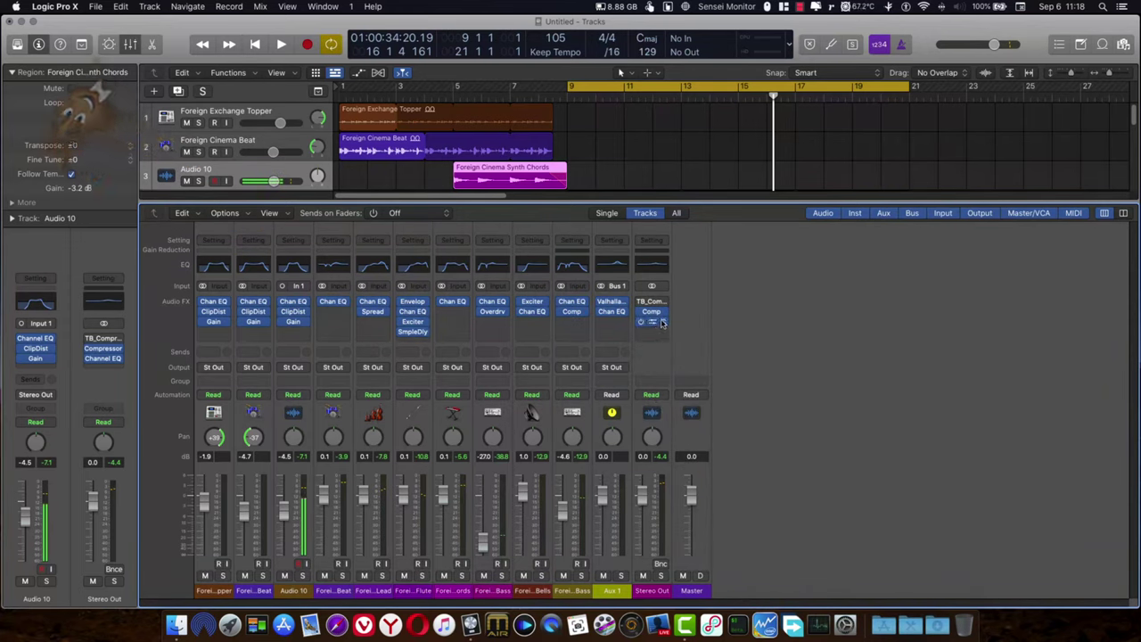
left_click(663, 324)
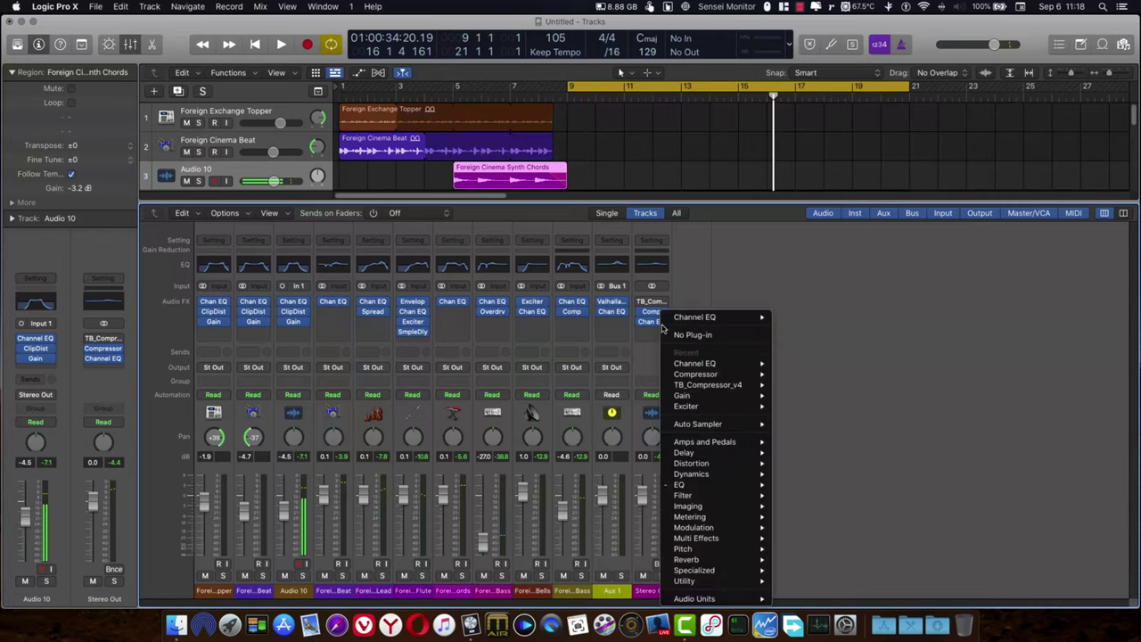
mouse_move(705, 598)
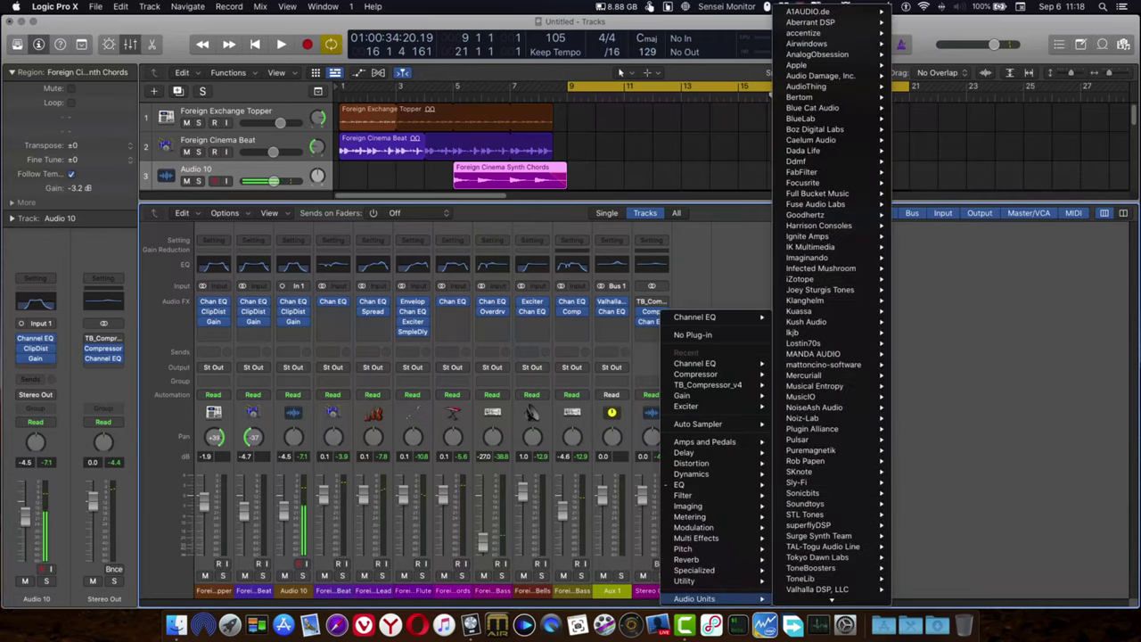
mouse_move(803, 172)
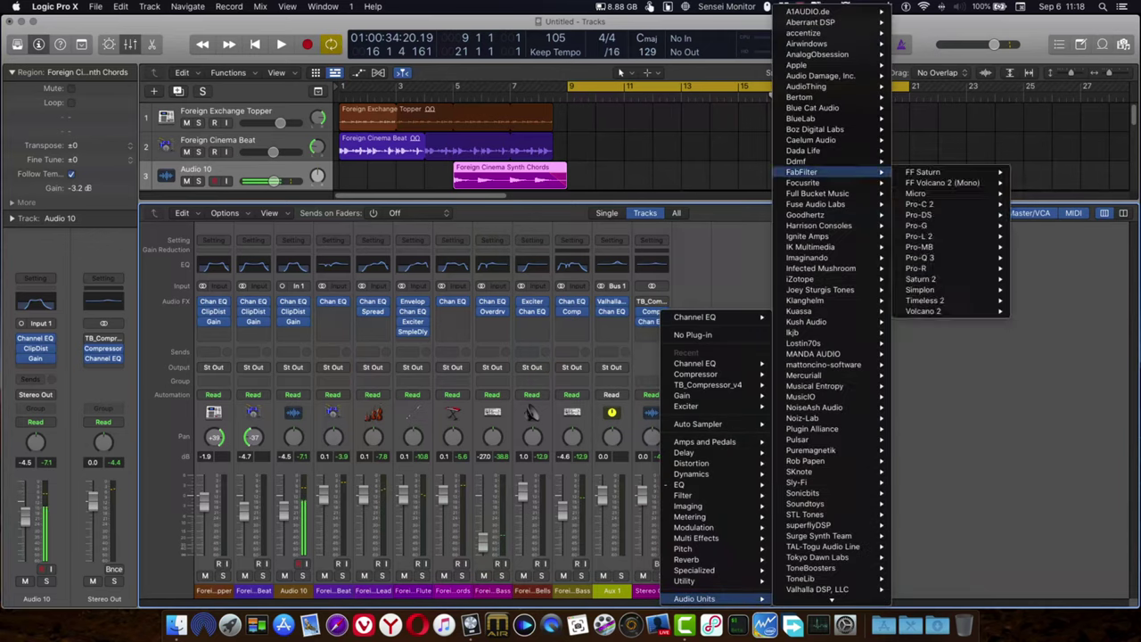
mouse_move(921, 258)
left_click(1036, 258)
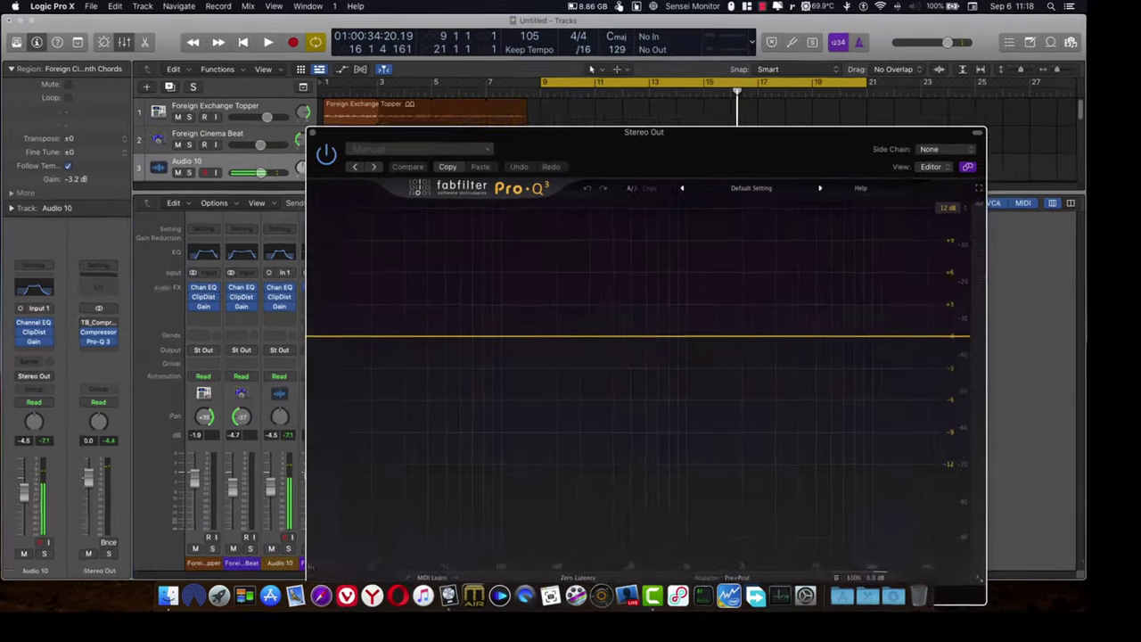
left_click_drag(660, 132, 564, 69)
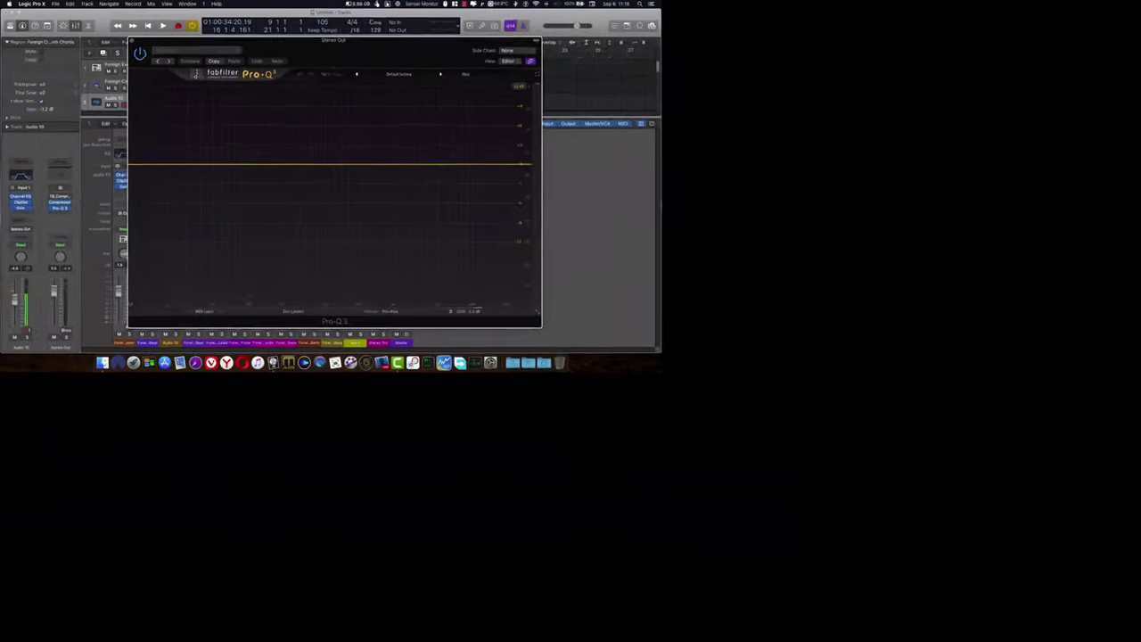
left_click(566, 270)
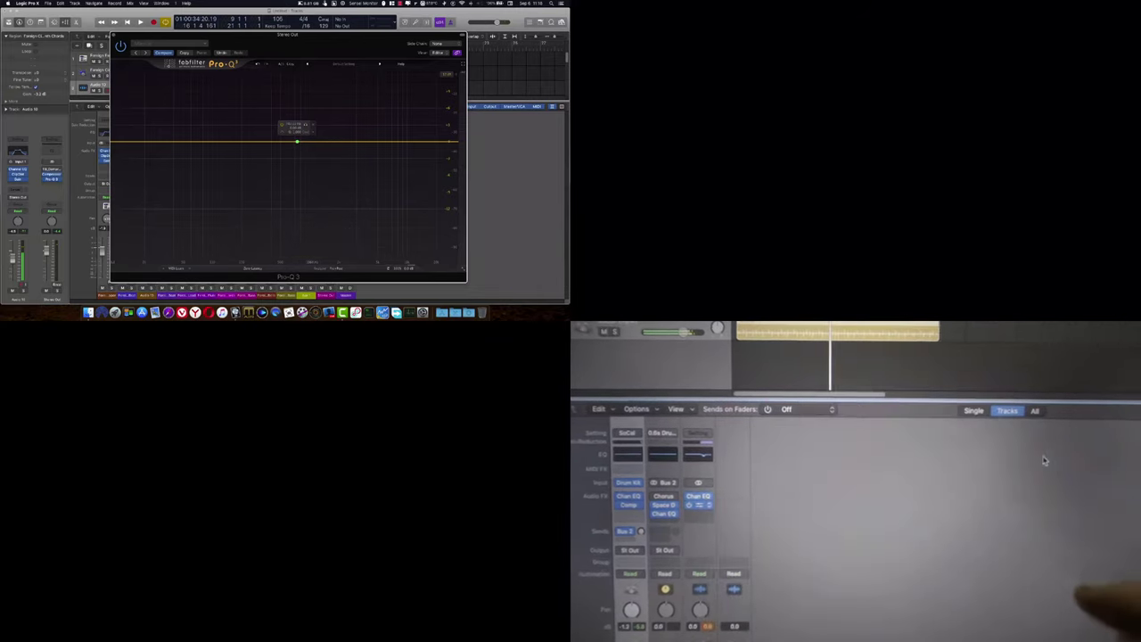
Turn the Pro-Q 3 midrange band into a shallow cut and add a resonant high-cut band at the treble end
mouse_move(297, 141)
left_mouse_down()
mouse_move(295, 155)
mouse_move(295, 107)
mouse_move(297, 138)
mouse_move(311, 117)
mouse_move(341, 145)
mouse_move(267, 118)
mouse_move(377, 108)
mouse_move(237, 175)
mouse_move(298, 148)
mouse_move(313, 157)
mouse_move(308, 111)
mouse_move(334, 125)
mouse_move(288, 123)
left_mouse_up()
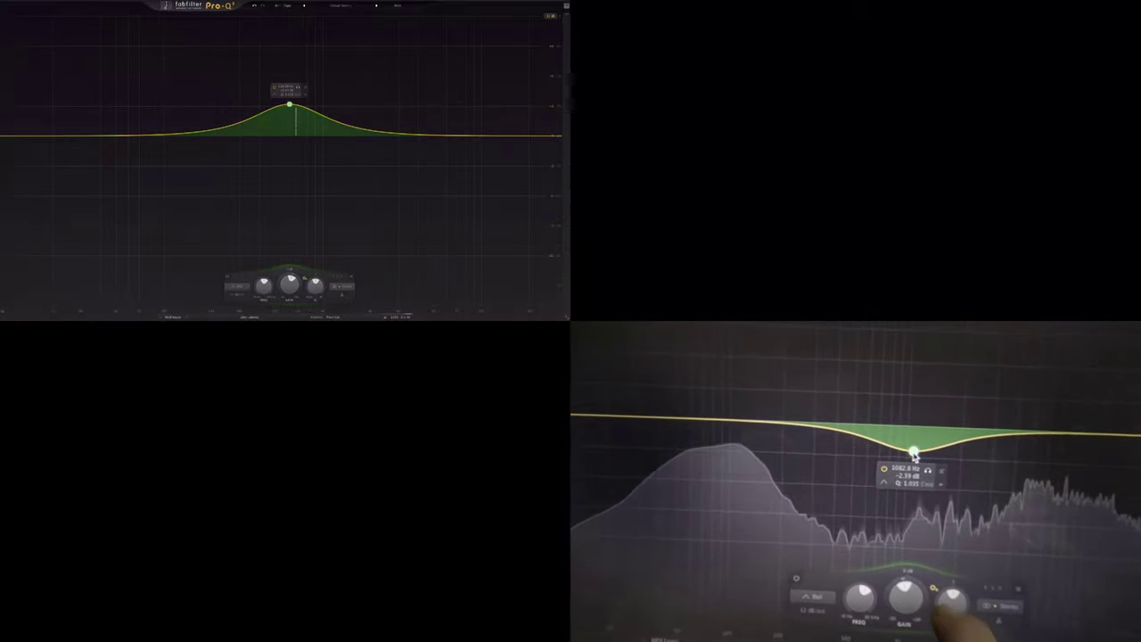
left_click_drag(288, 105, 289, 149)
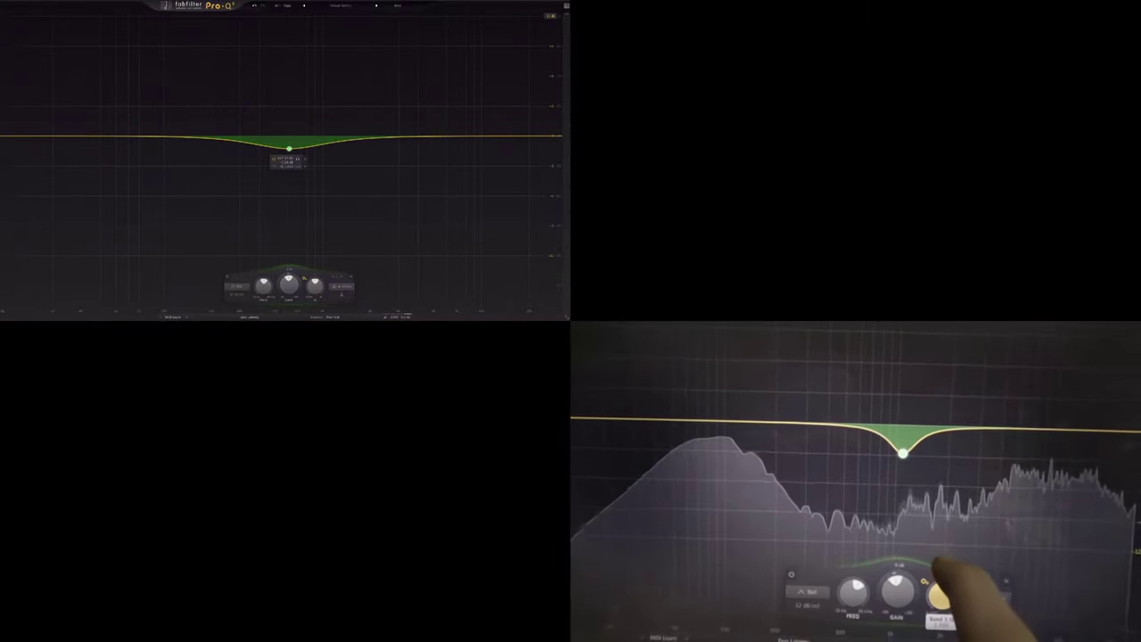
double_click(541, 135)
left_click_drag(541, 136, 510, 99)
left_click_drag(527, 104, 527, 108)
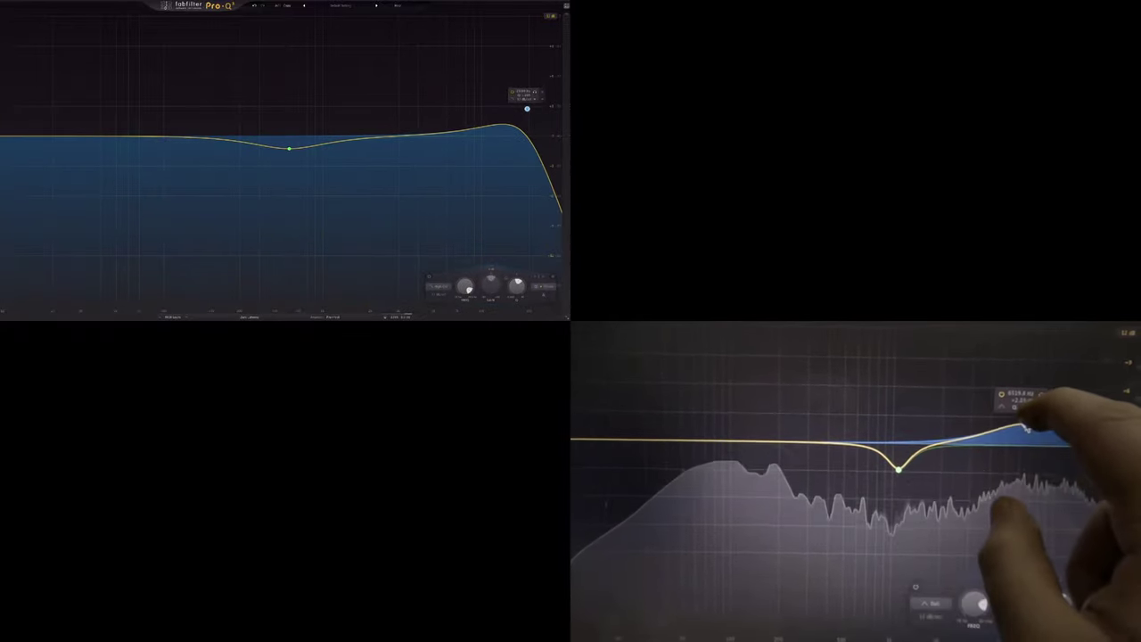
Add an upper-midrange bell boost and a resonant low-cut band in Pro-Q 3, and close the plug-in window
left_click_drag(411, 134, 415, 113)
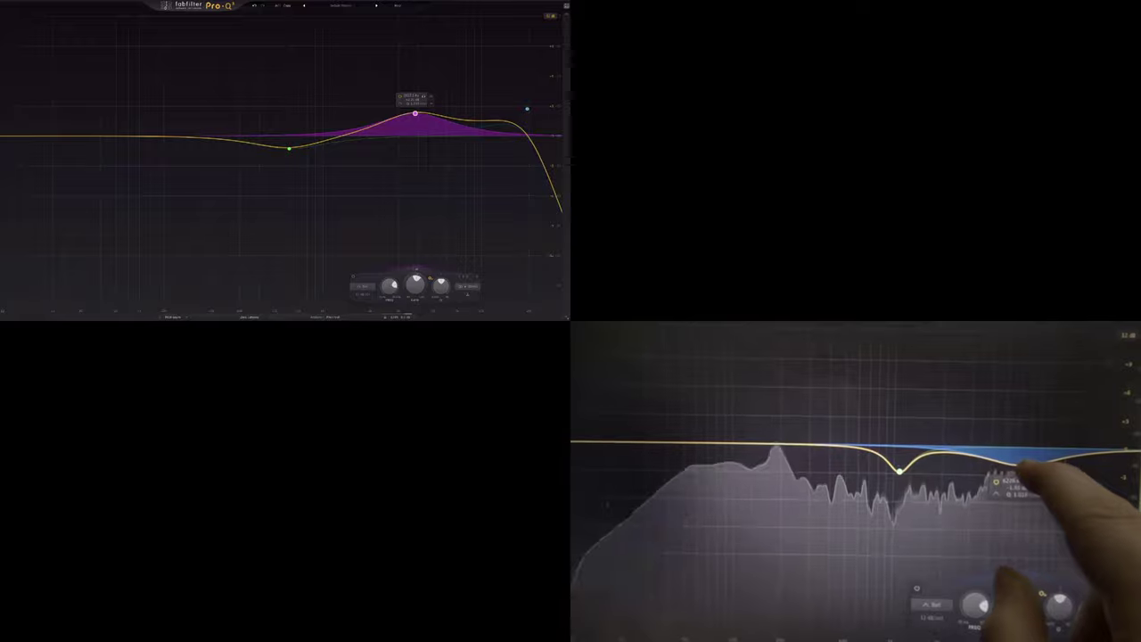
left_click_drag(39, 135, 128, 90)
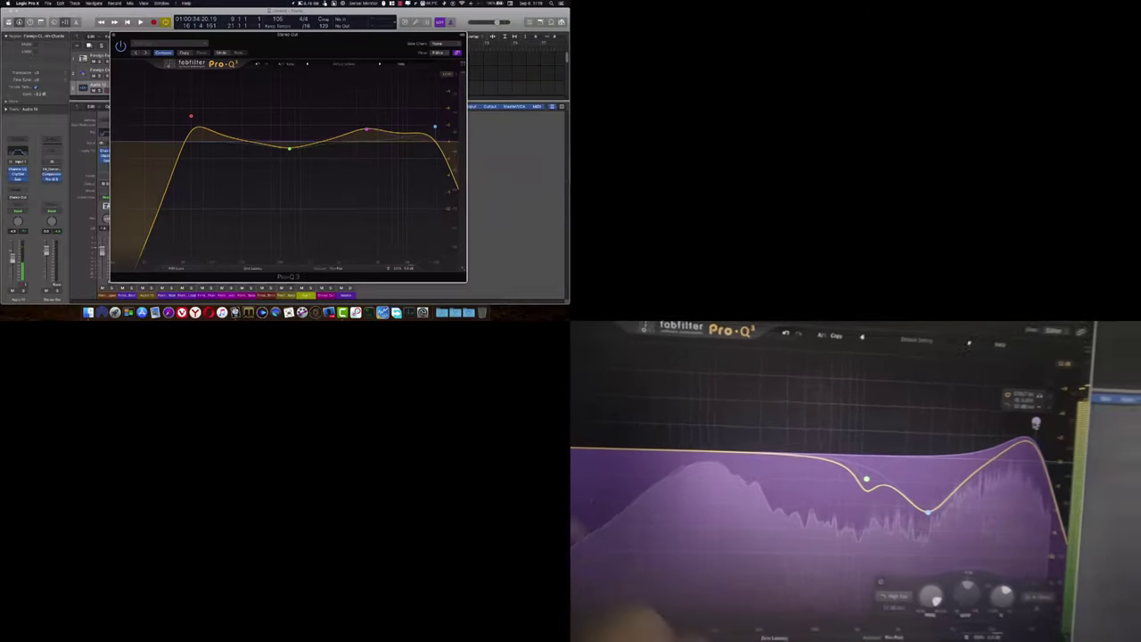
key("super+w")
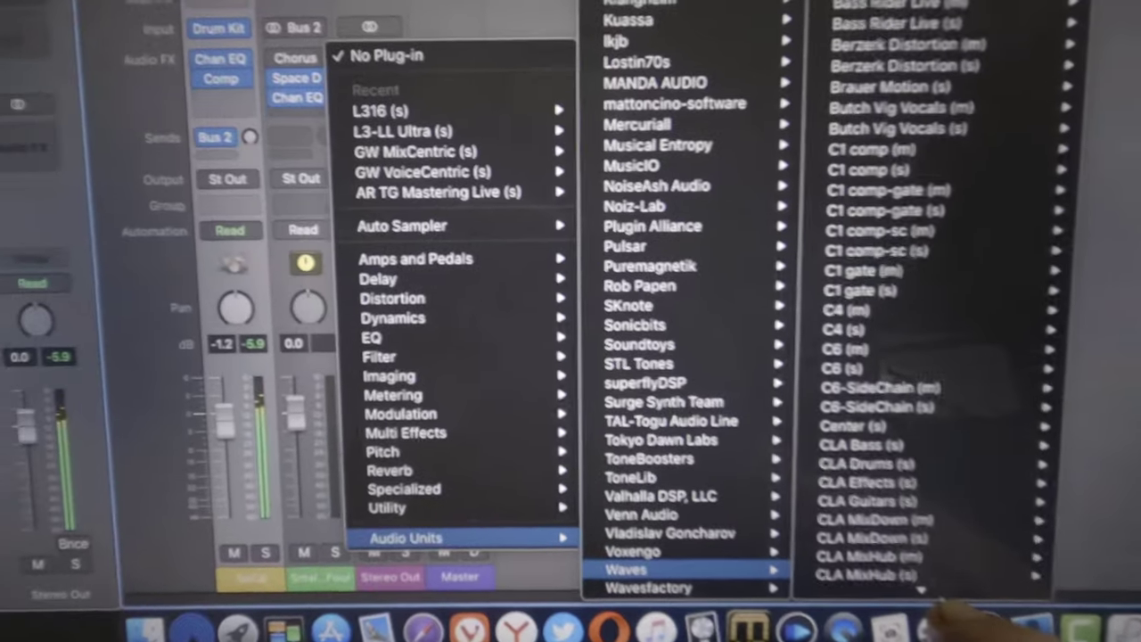
Insert the stereo Waves L3-LL Ultra limiter from the Audio Units on the Stereo Out channel
scroll(883, 294, "down", 10)
scroll(883, 294, "down", 15)
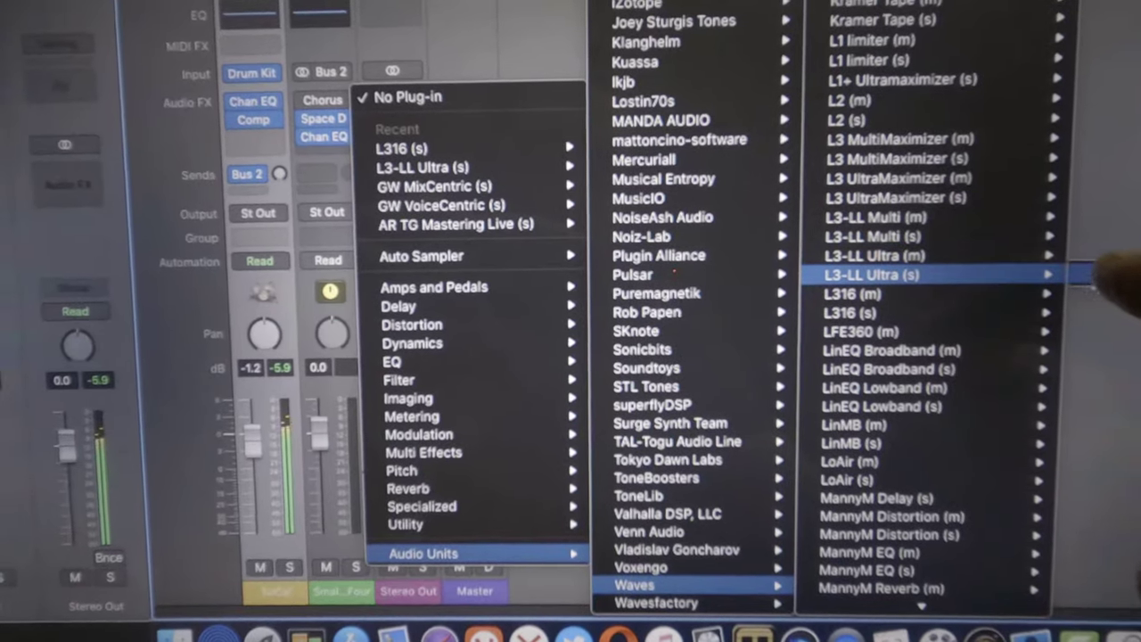
left_click(1097, 277)
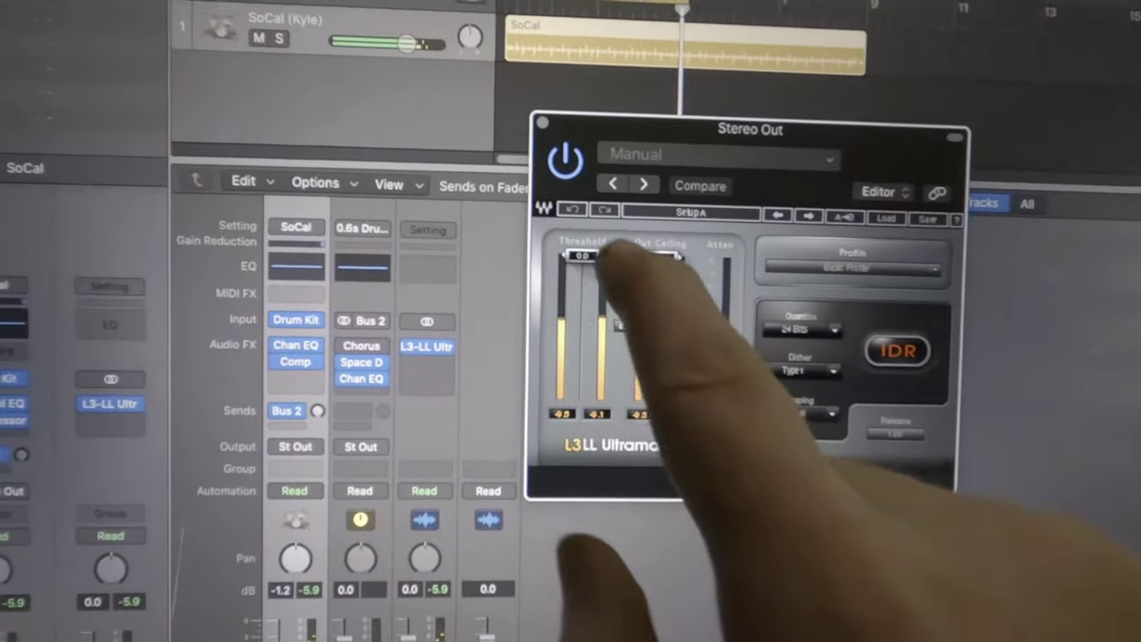
Adjust the L3-LL Ultramaximizer's threshold and the linked threshold and out ceiling faders, and close the plug-in window
left_click_drag(580, 251, 617, 249)
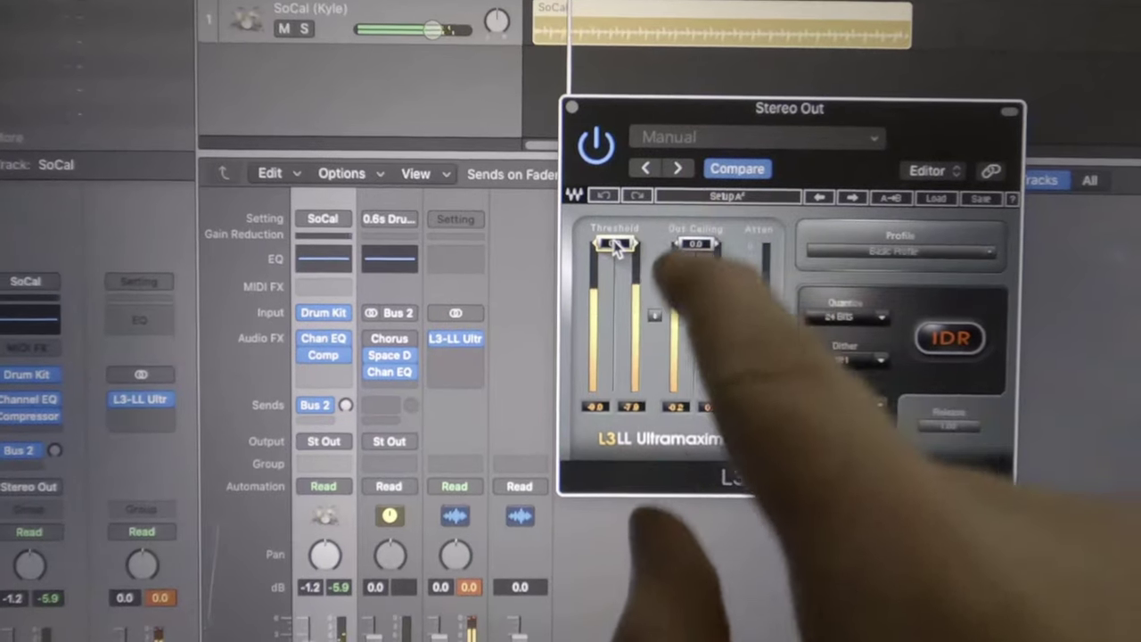
left_click_drag(659, 319, 659, 411)
left_click_drag(656, 560, 671, 310)
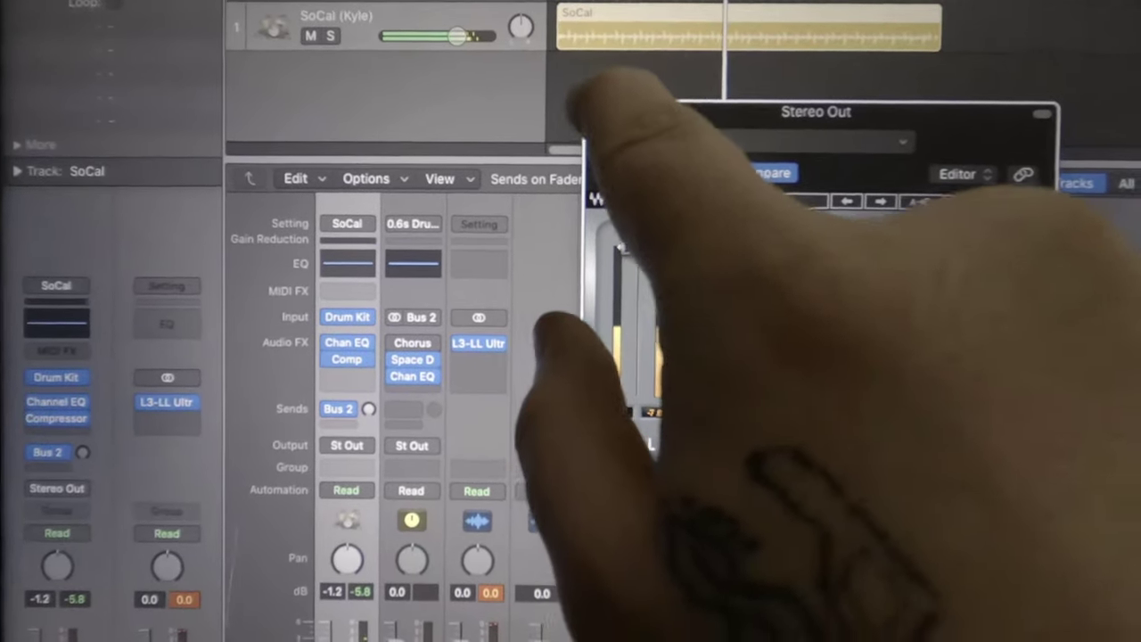
left_click(592, 119)
Remove the L3-LL Ultra limiter from the Stereo Out channel by setting its slot to No Plug-in
left_click(453, 337)
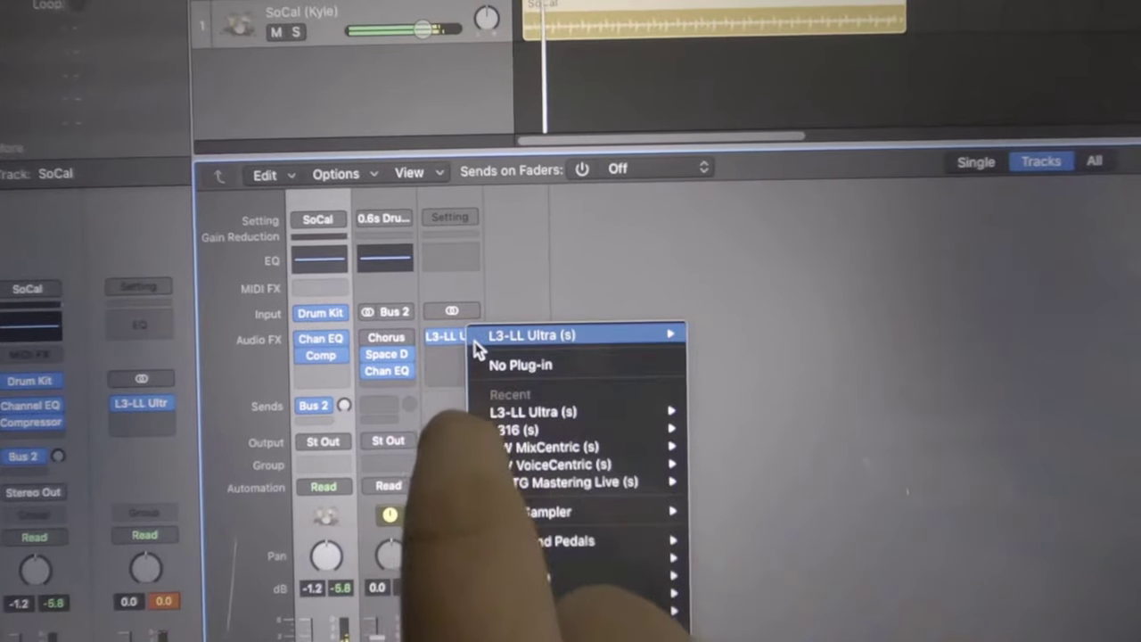
left_click(472, 367)
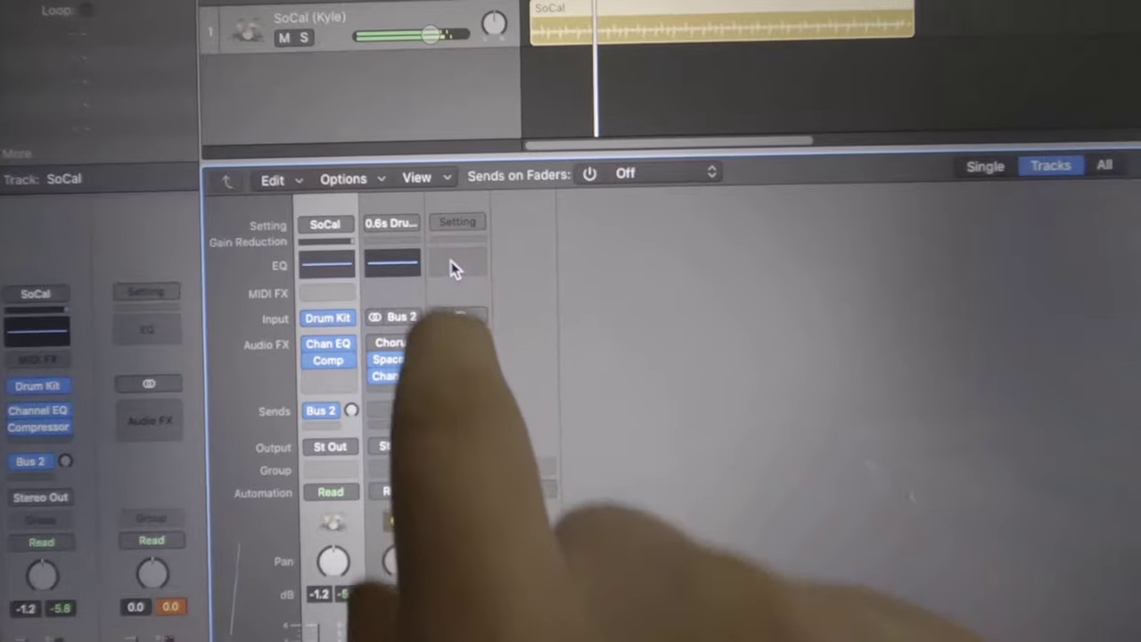
Add a Channel EQ to Stereo Out and lower its 6850 Hz high shelf to -0.8 dB
left_click(458, 261)
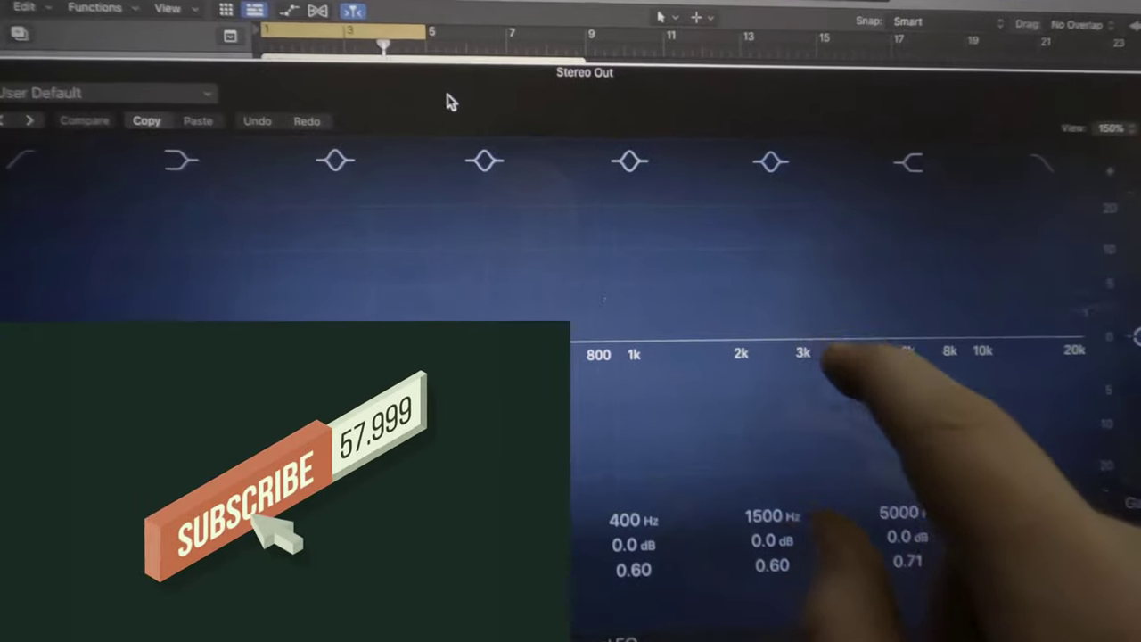
left_click_drag(891, 339, 910, 360)
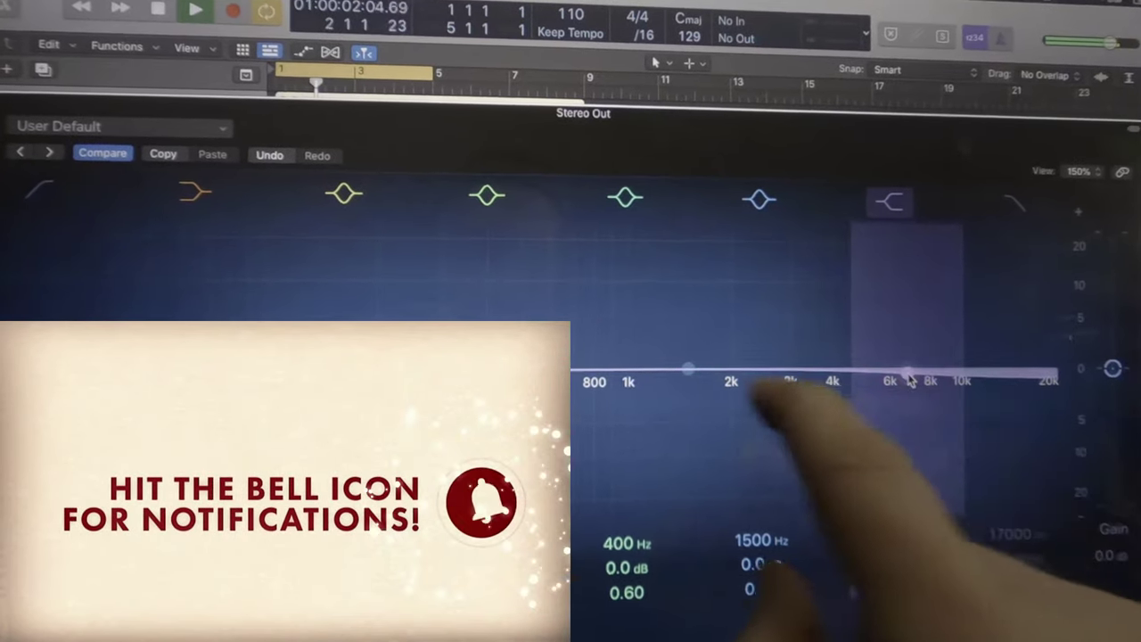
Try a boost on the Channel EQ's 1500 Hz band, and move the band to 2720 Hz with a -4.2 dB cut
left_click_drag(687, 366, 733, 303)
left_click_drag(705, 581, 661, 500)
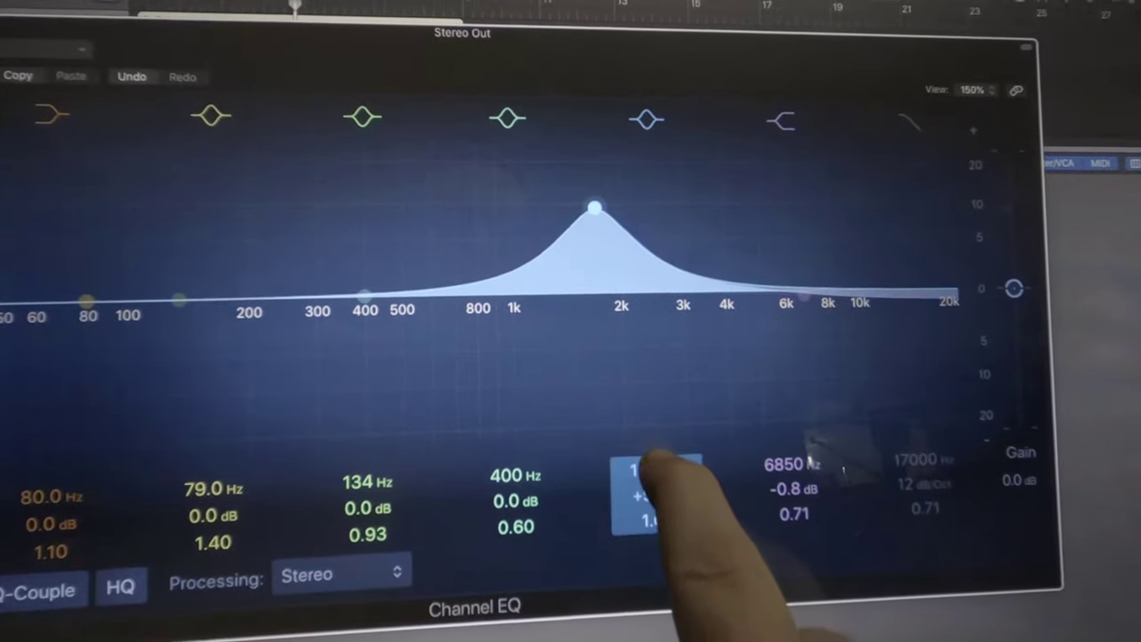
left_click_drag(600, 207, 678, 298)
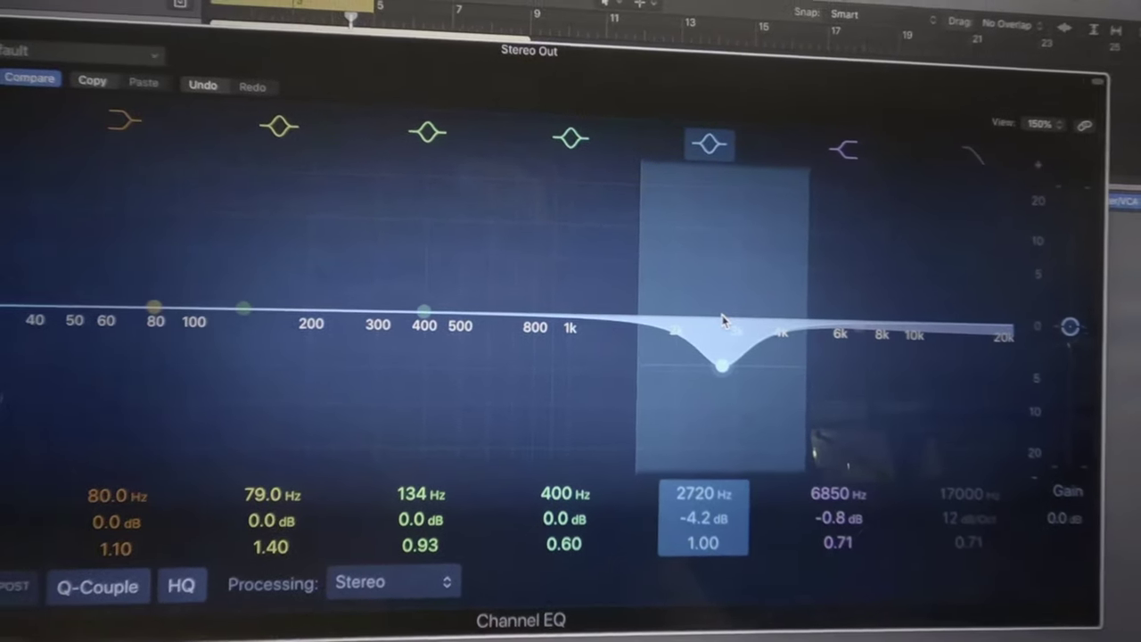